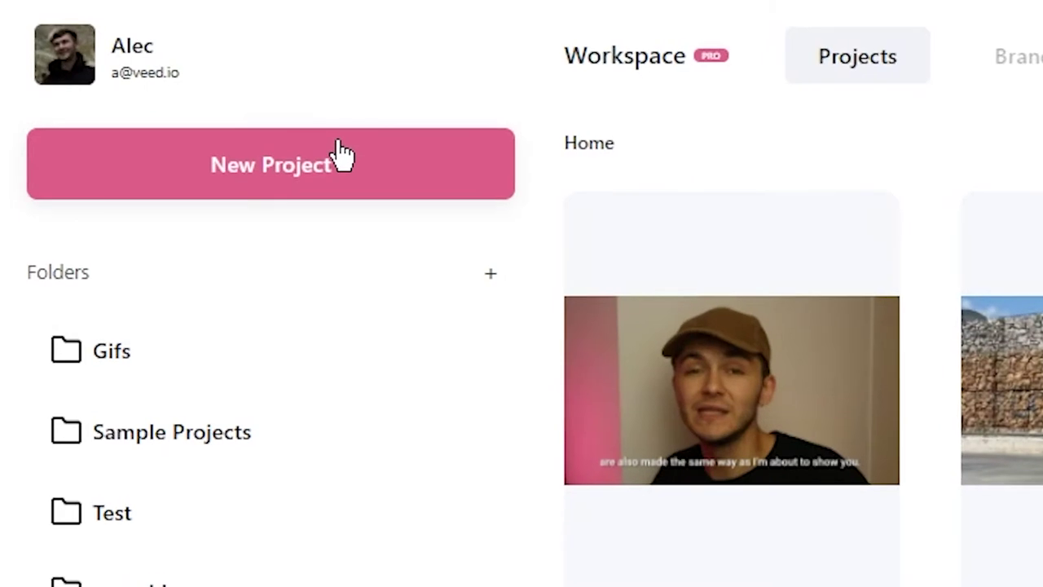
# - Start a new project and upload Podcast Audio.mp3 from the computer
pyautogui.click(342, 156)
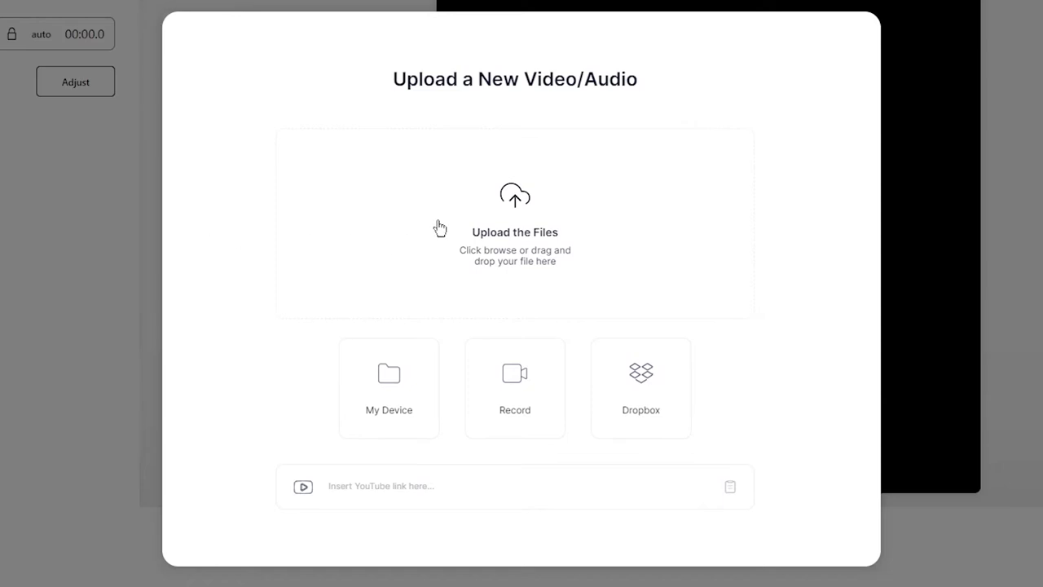
pyautogui.click(497, 208)
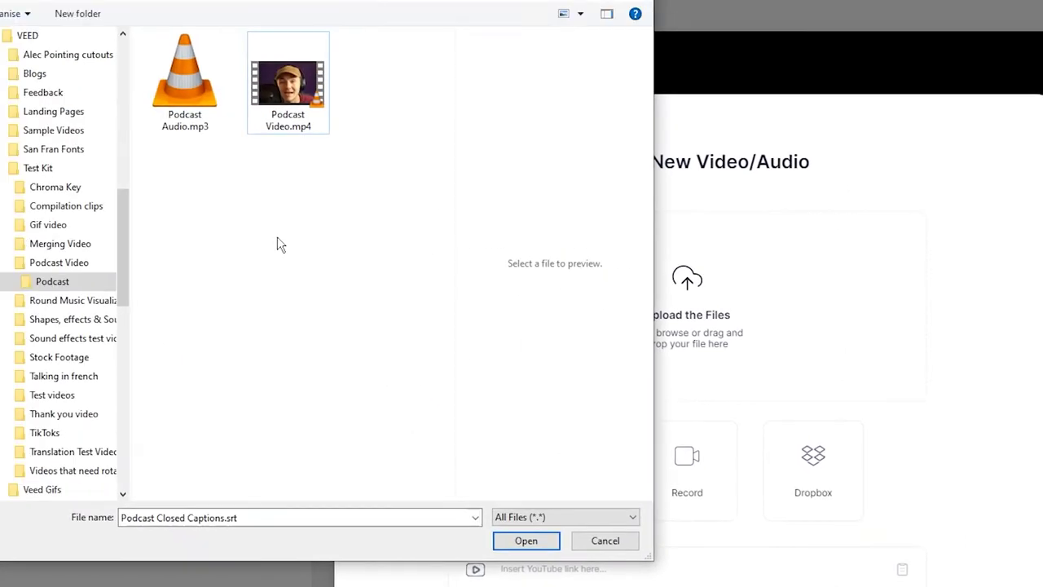
pyautogui.click(283, 129)
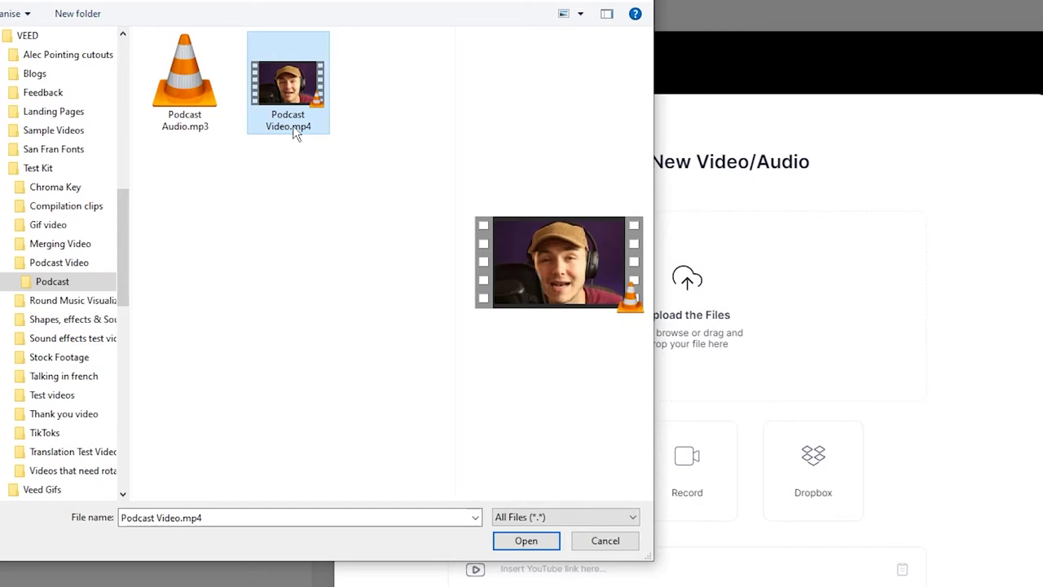
pyautogui.click(200, 120)
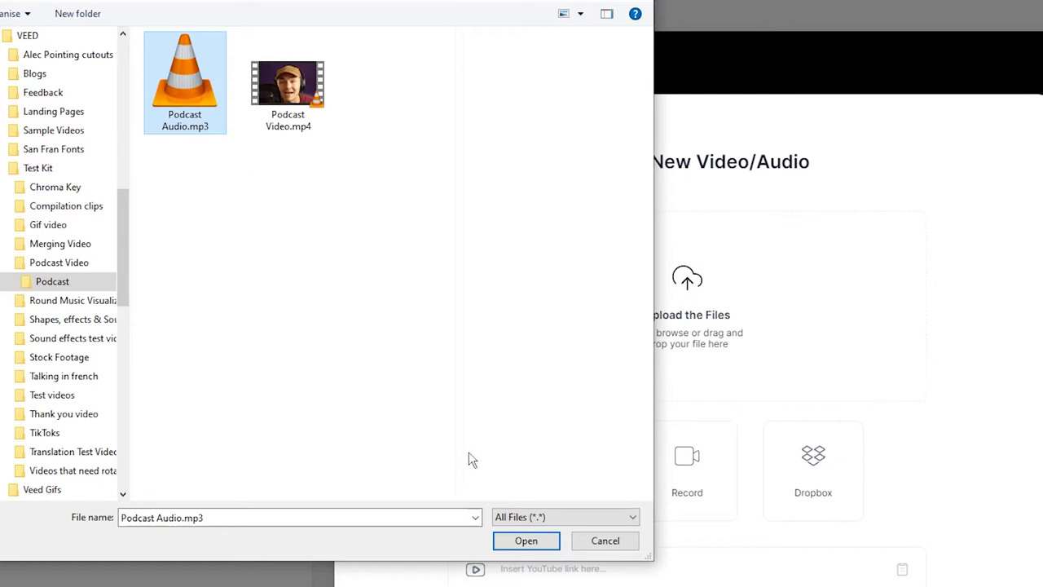
pyautogui.click(527, 541)
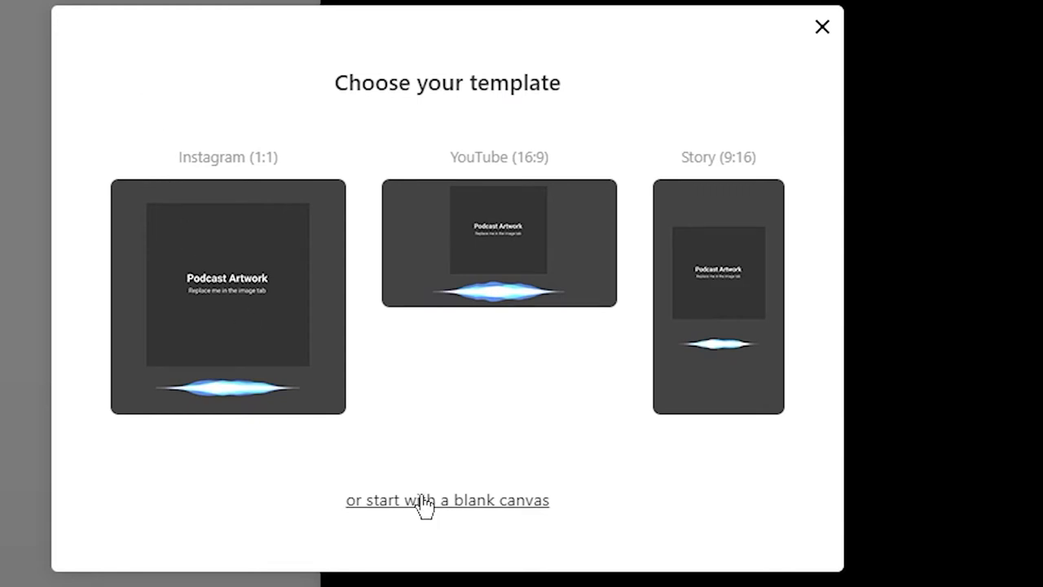
# - Apply the square Instagram 1:1 template and preview its animated sound wave
pyautogui.click(215, 283)
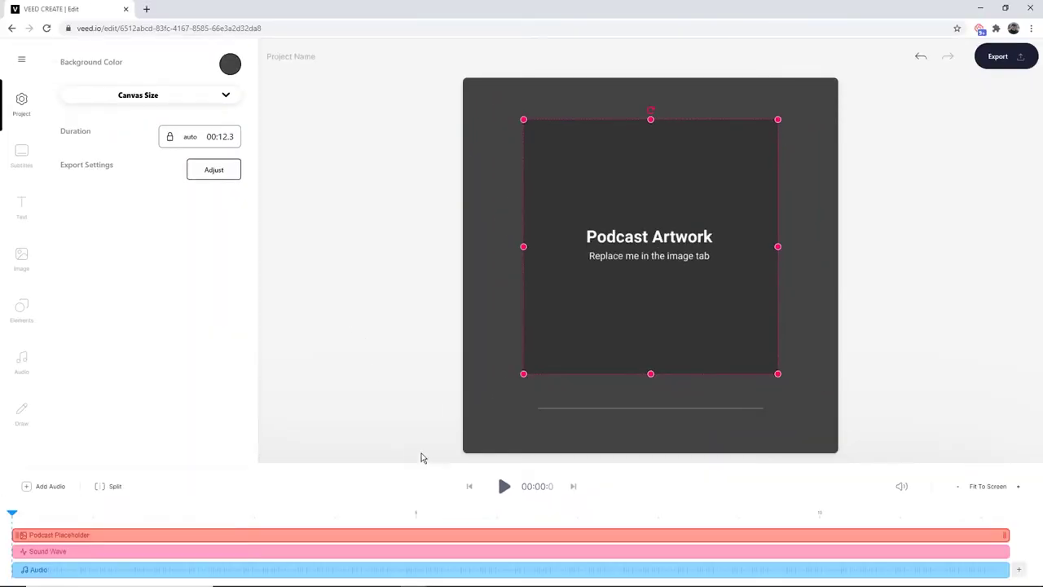
pyautogui.click(502, 490)
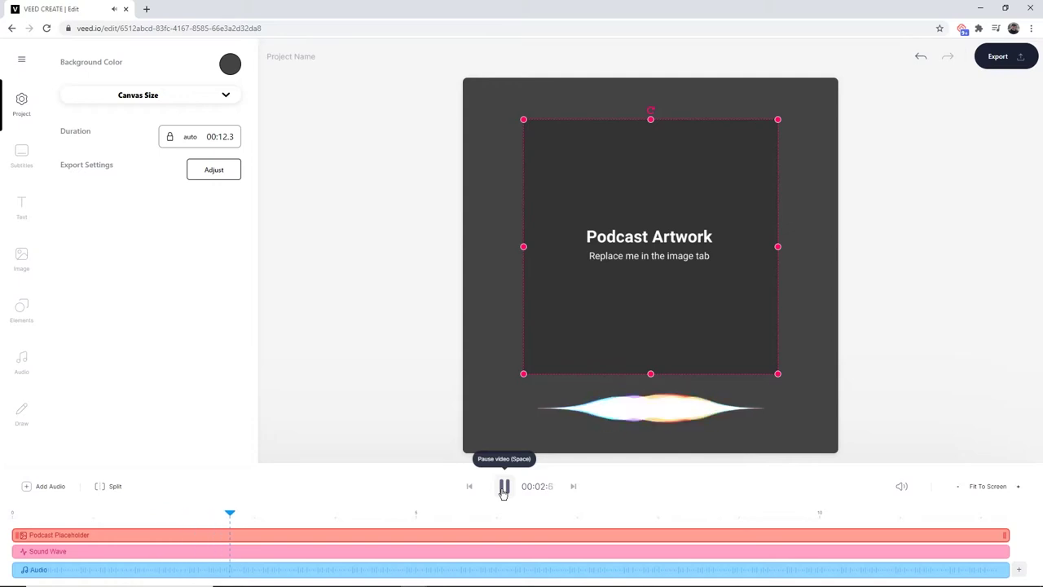
pyautogui.click(503, 487)
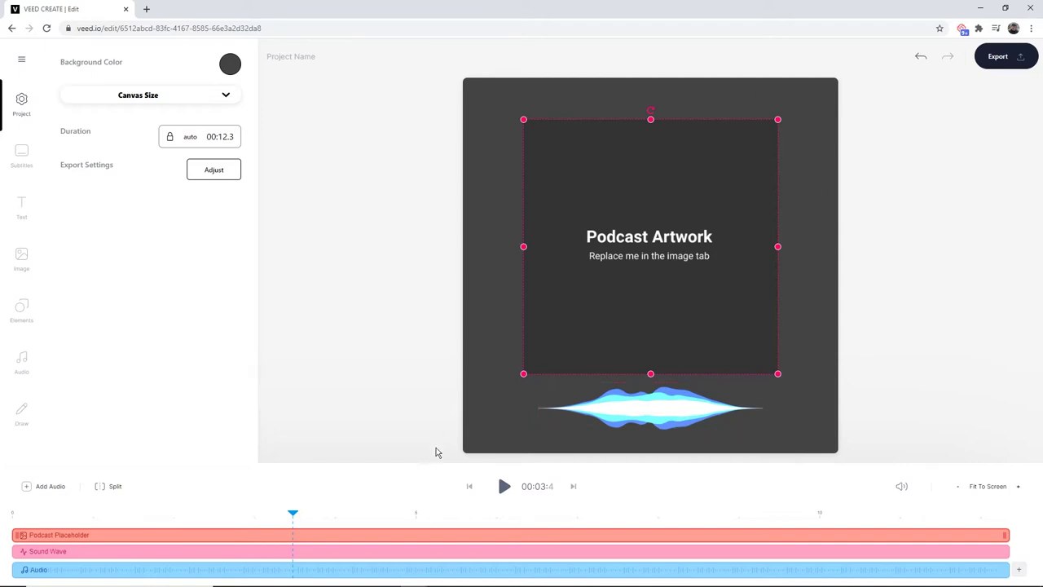
pyautogui.click(422, 364)
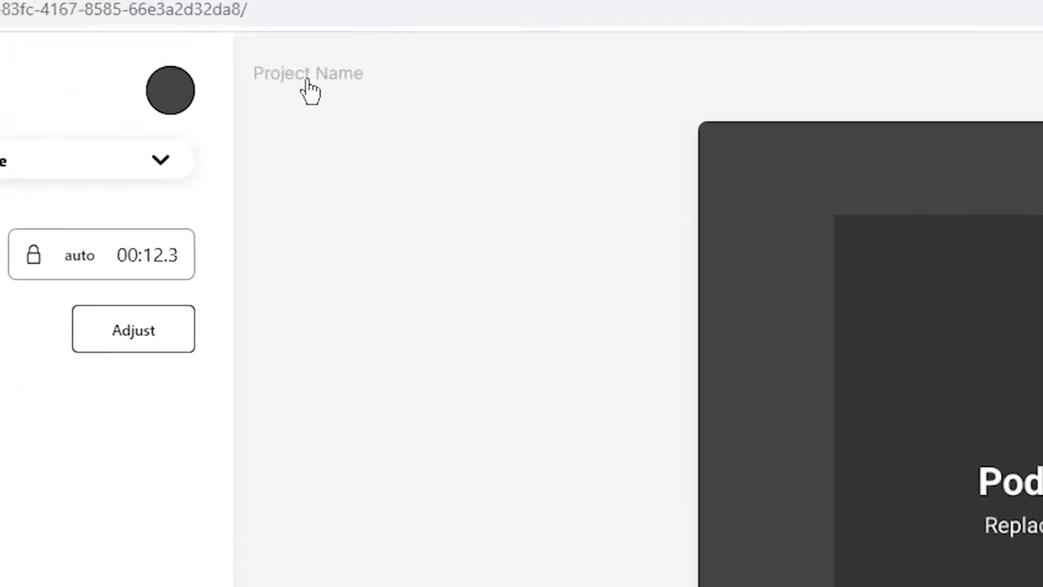
# - Rename the project to 'audiogram'
pyautogui.click(295, 63)
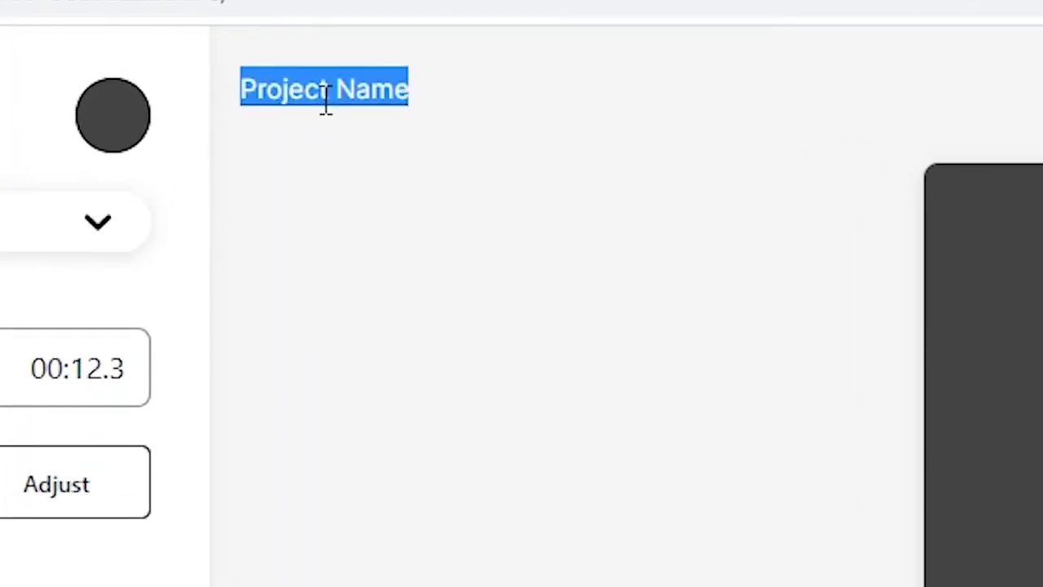
pyautogui.write('audiogram')
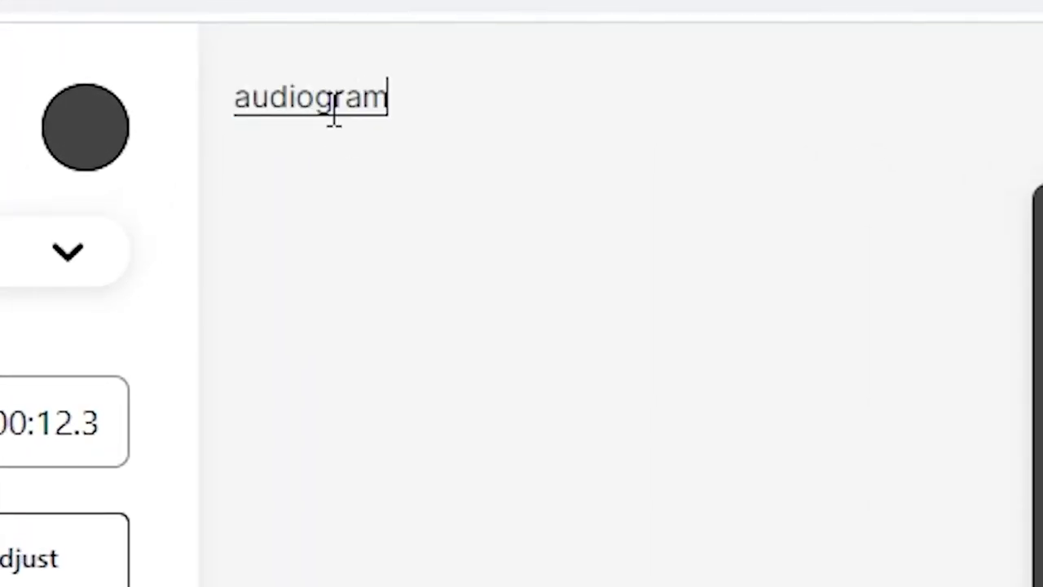
pyautogui.press('Return')
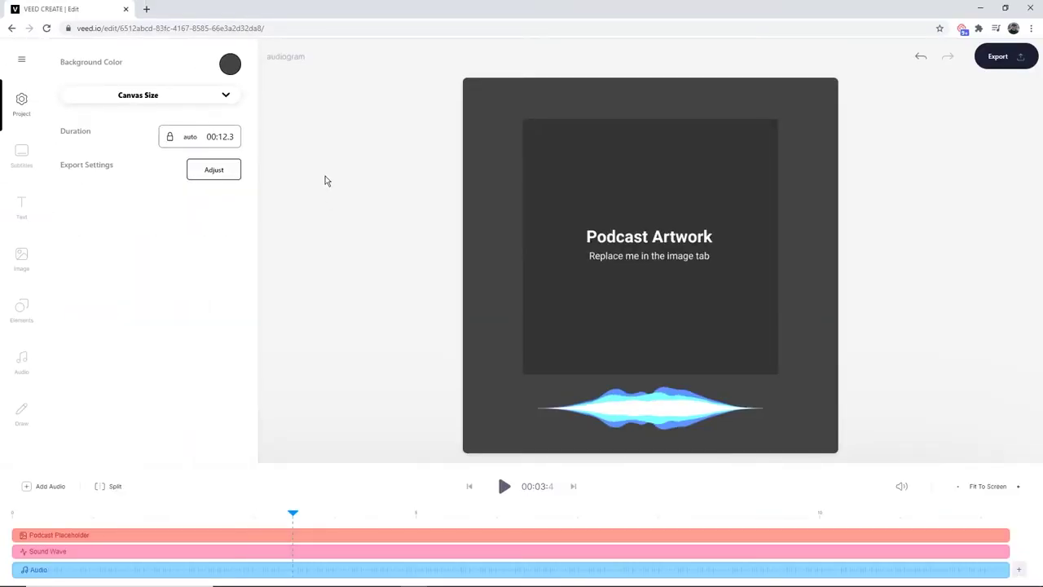
# - Set the canvas background colour to orange (#E66B47)
pyautogui.click(230, 68)
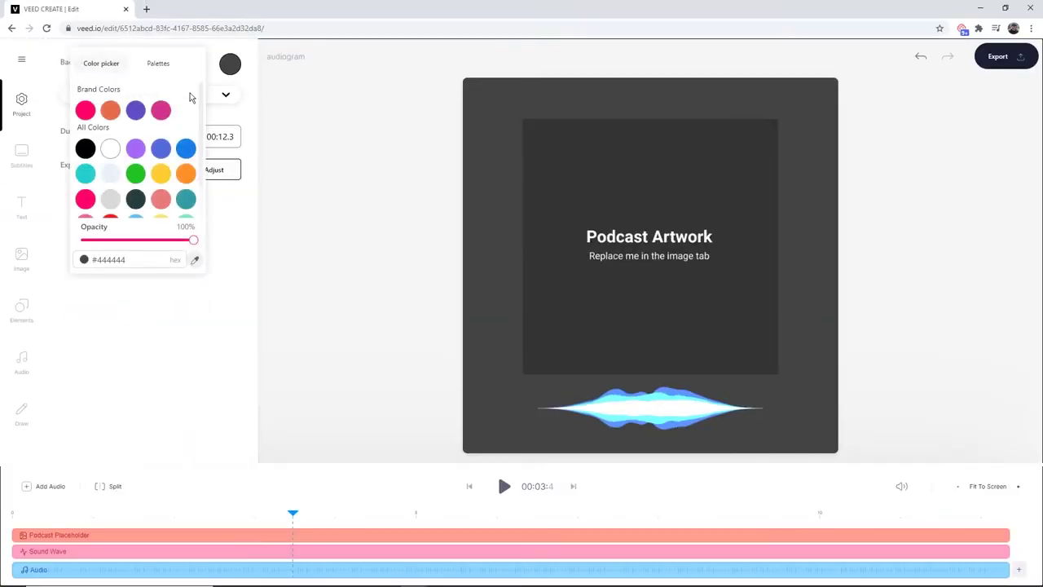
pyautogui.click(111, 112)
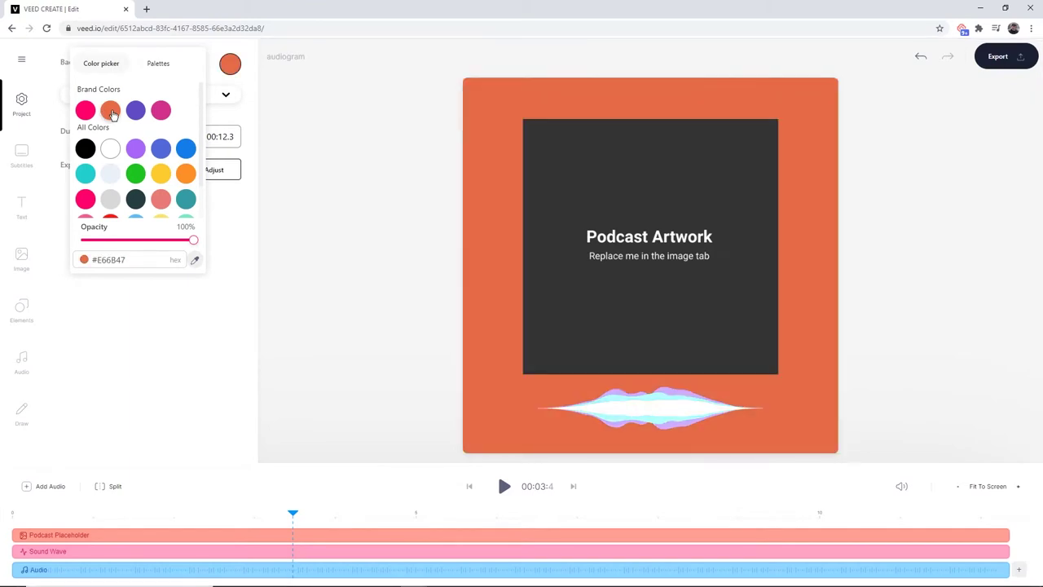
pyautogui.click(402, 180)
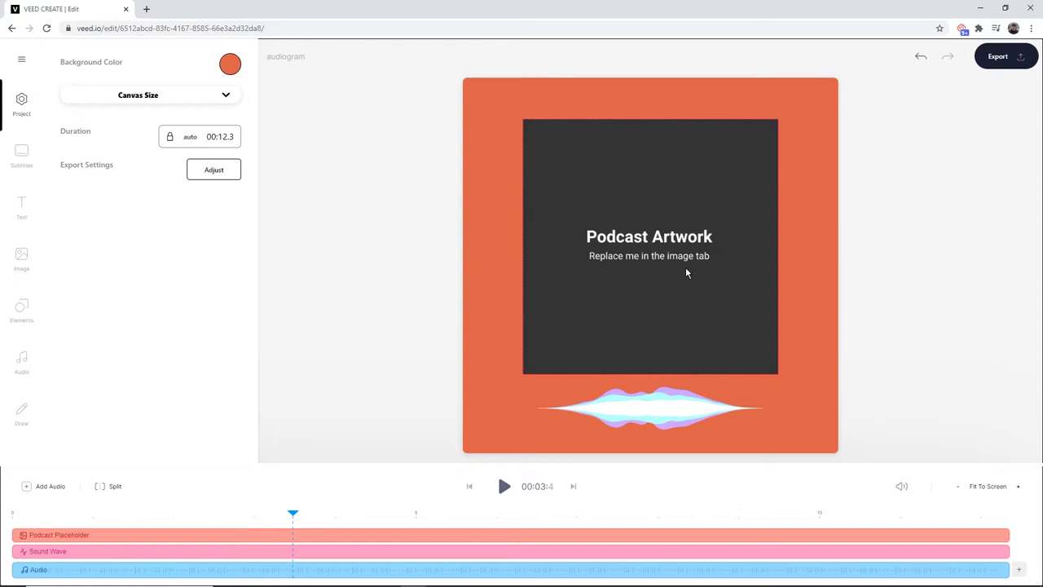
pyautogui.click(686, 272)
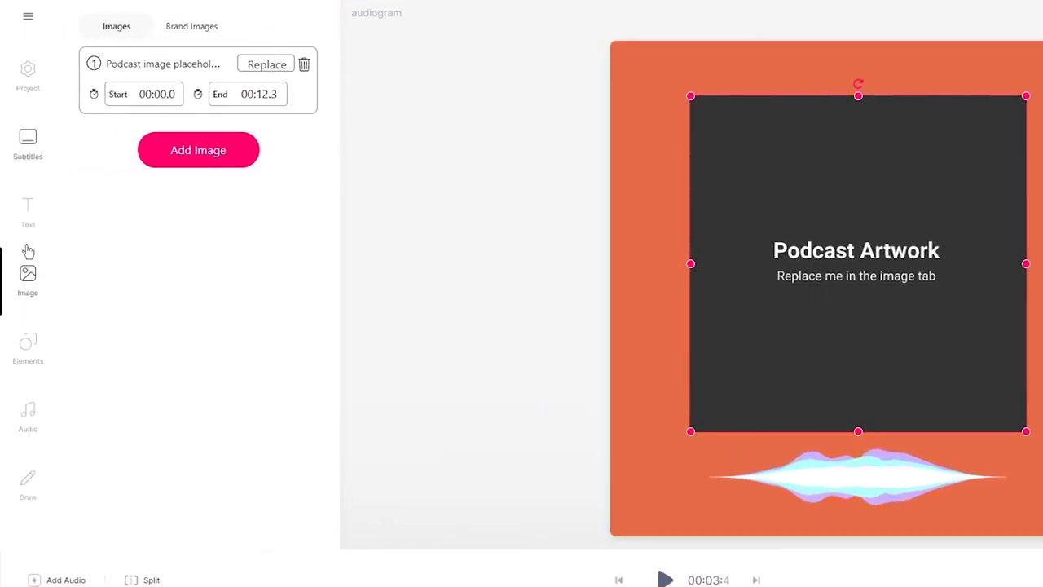
# - Replace the placeholder artwork with the me cut out.png photo
pyautogui.click(261, 68)
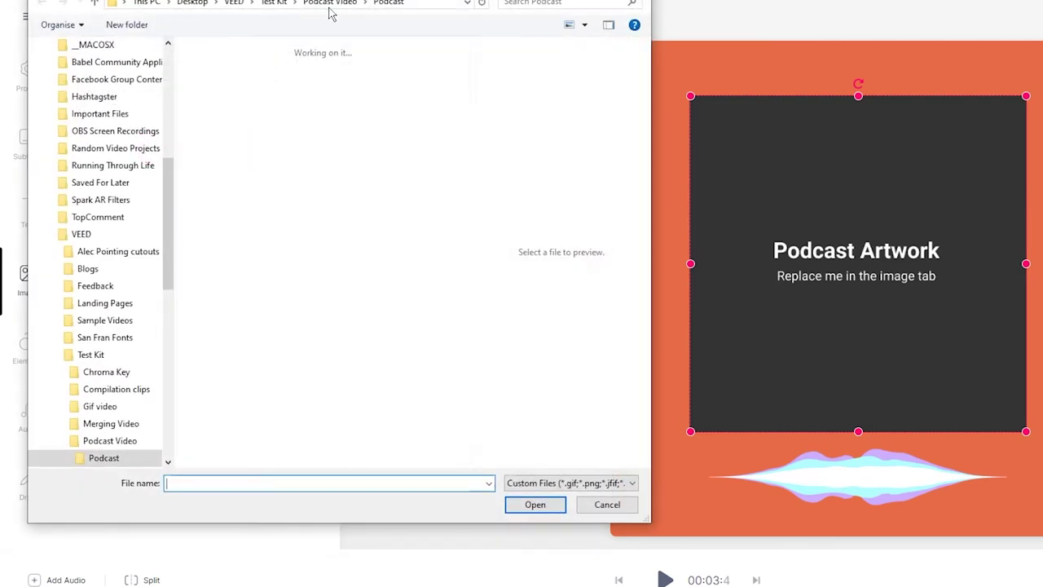
pyautogui.click(330, 6)
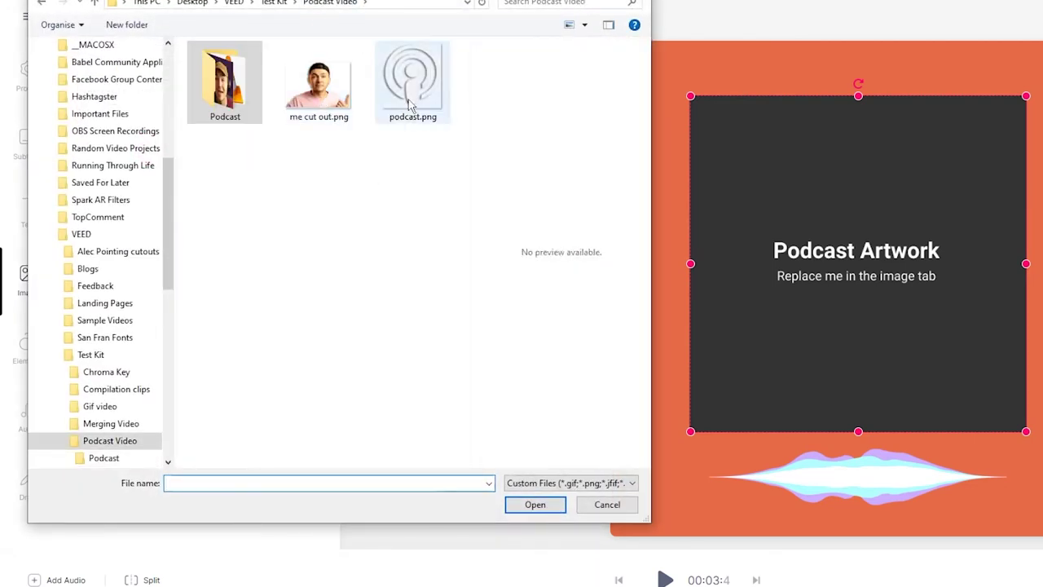
pyautogui.click(323, 104)
pyautogui.click(537, 501)
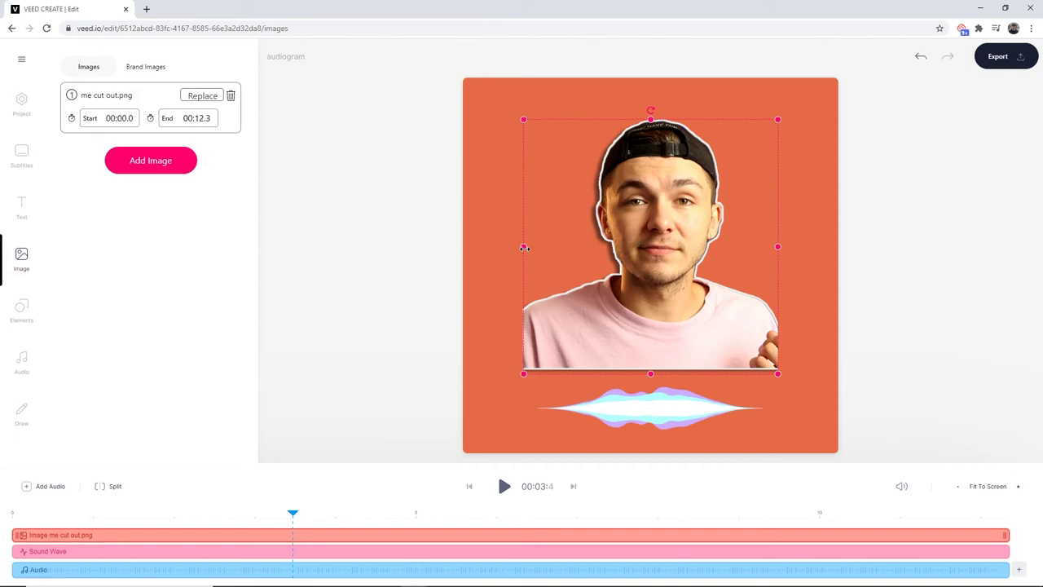
# - Enlarge the photo along the canvas bottom, send it backward, and move the sound wave above it
pyautogui.moveTo(523, 246); pyautogui.dragTo(461, 248)
pyautogui.moveTo(776, 120); pyautogui.dragTo(796, 139)
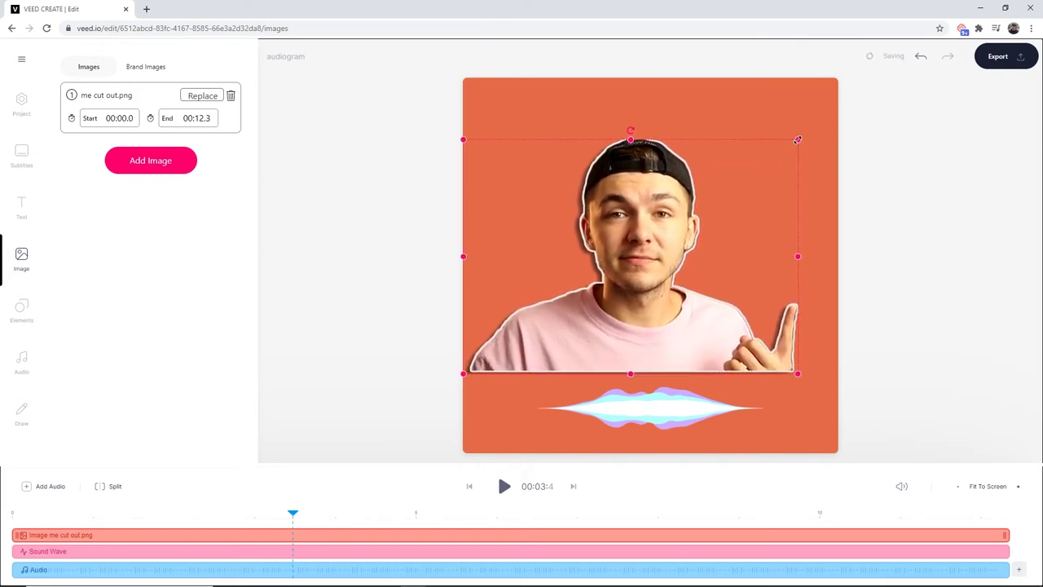
pyautogui.moveTo(624, 182); pyautogui.dragTo(610, 268)
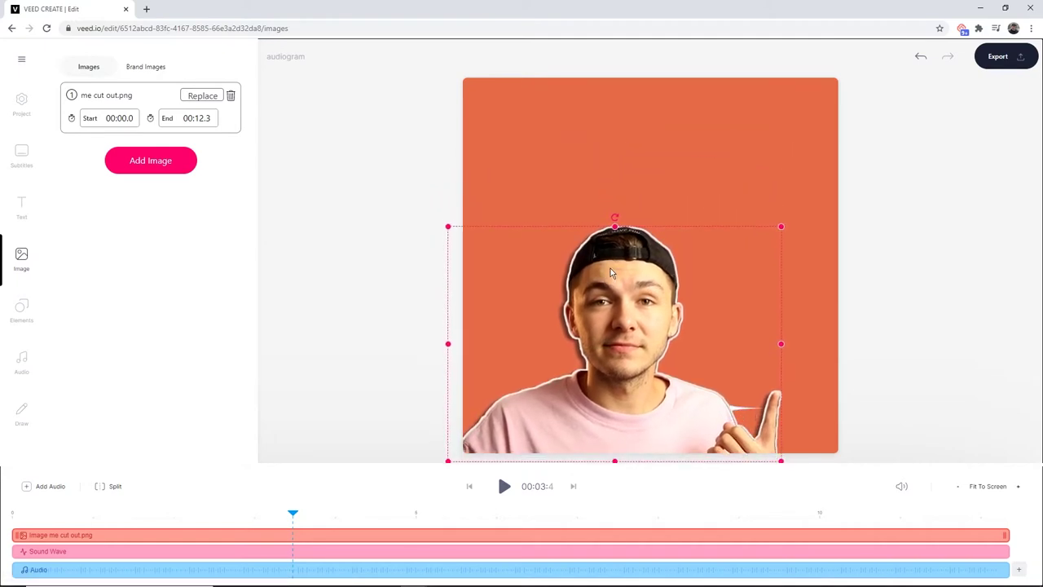
pyautogui.rightClick(621, 272)
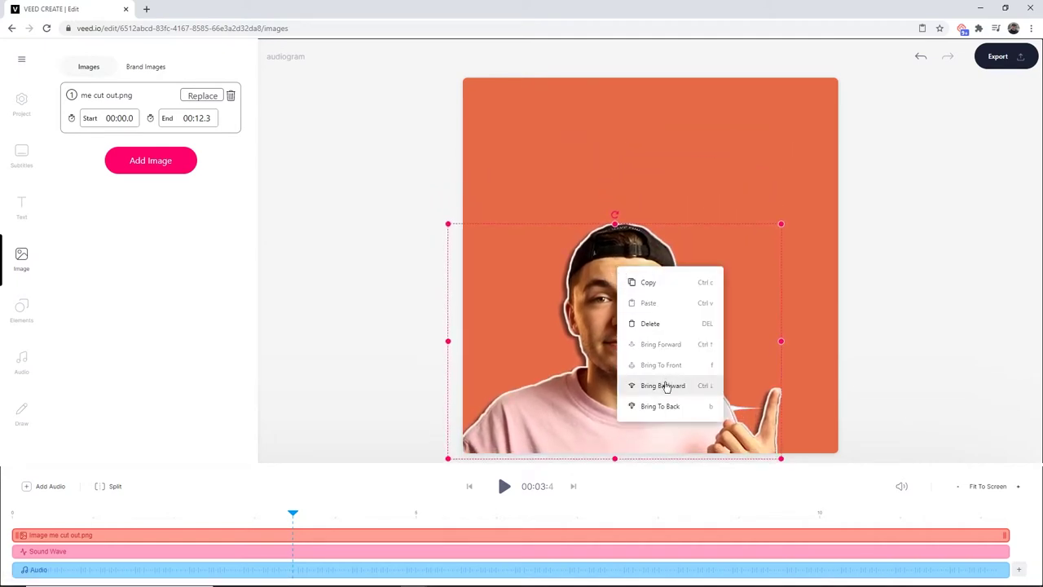
pyautogui.click(664, 386)
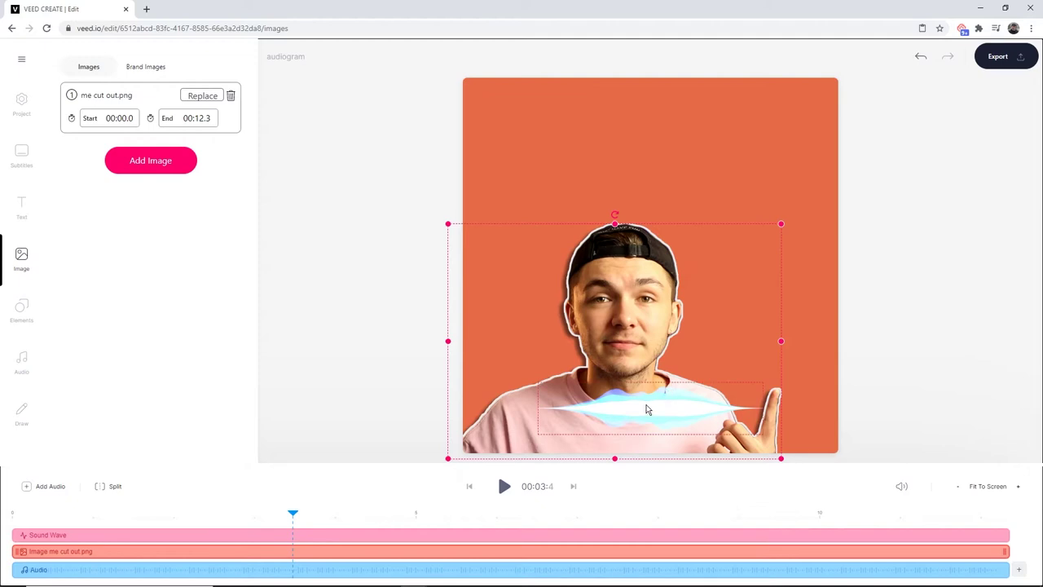
pyautogui.moveTo(650, 399); pyautogui.dragTo(628, 168)
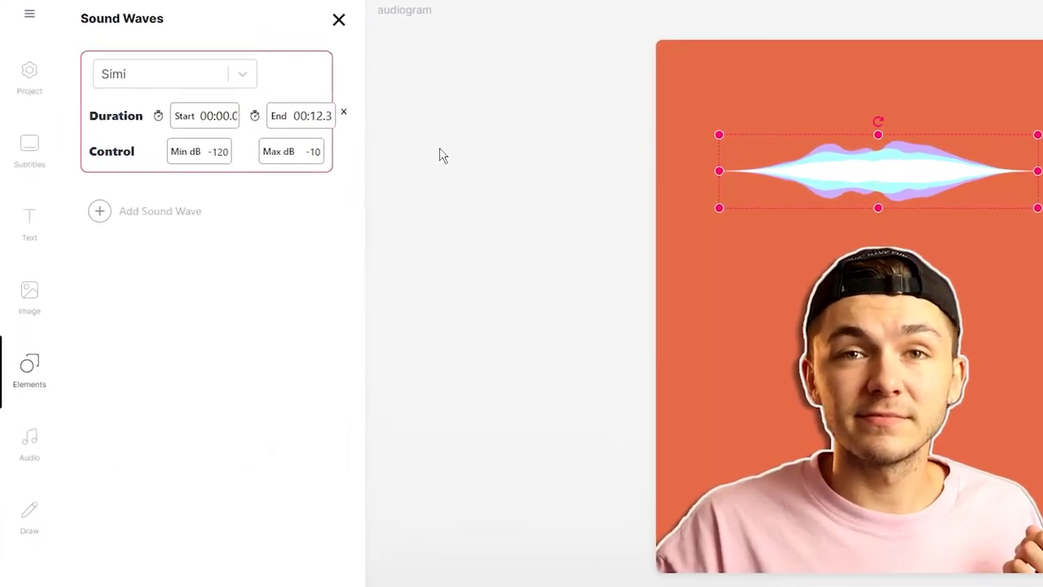
# - Try the Static sound wave style and preview it
pyautogui.click(242, 76)
pyautogui.scroll(-2, 163, 275)
pyautogui.scroll(3, 163, 273)
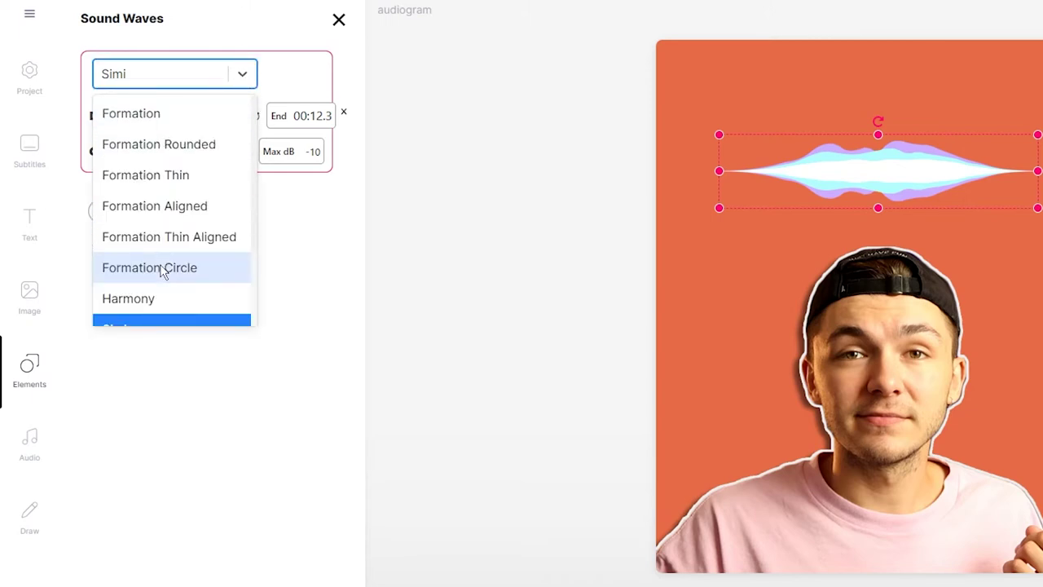
pyautogui.scroll(-2, 189, 128)
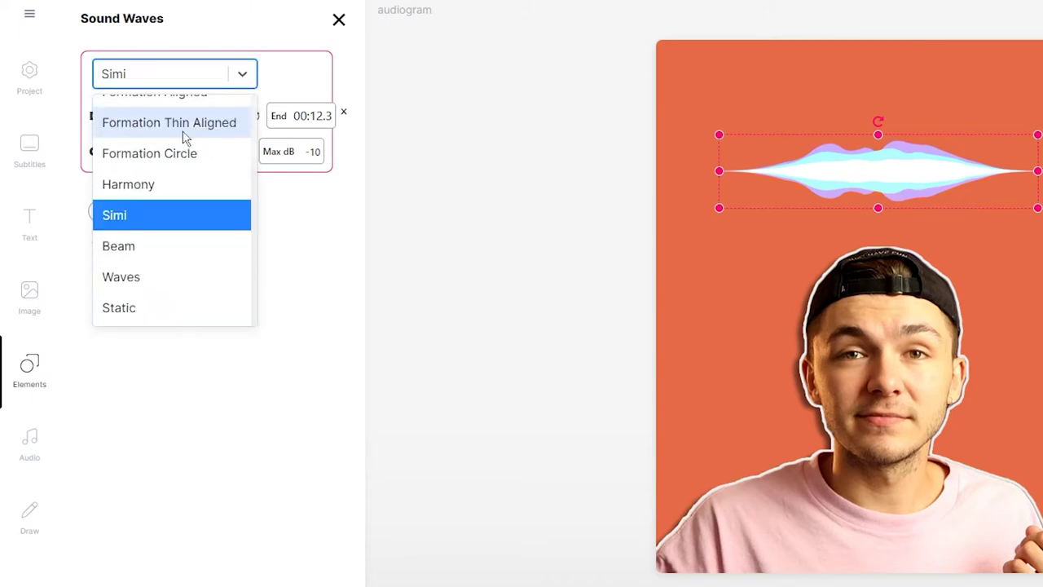
pyautogui.click(154, 313)
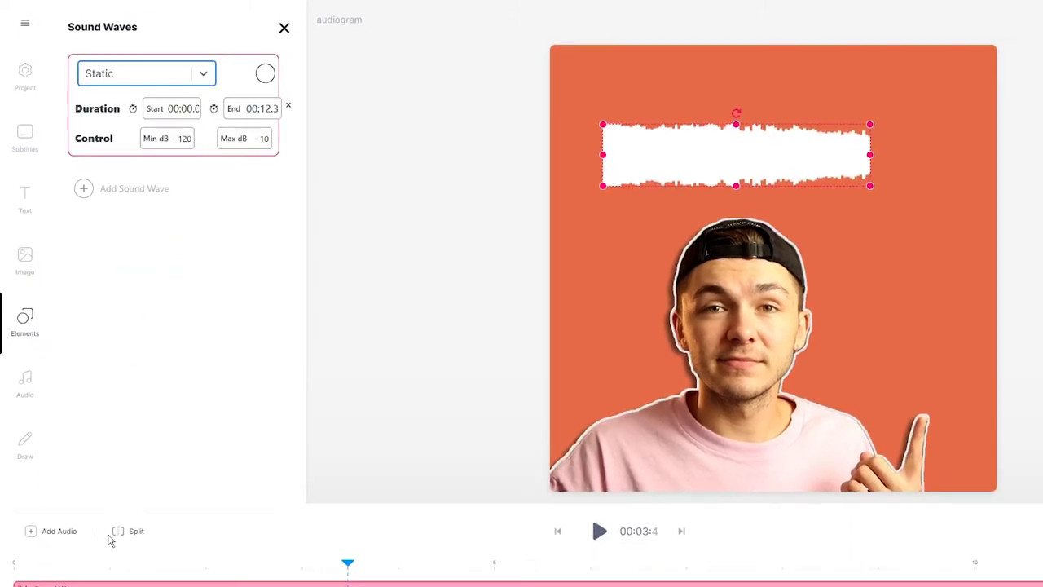
pyautogui.click(600, 531)
pyautogui.click(600, 531)
# - Compare the Harmony and Formation wave styles, then settle on Formation Circle
pyautogui.click(195, 74)
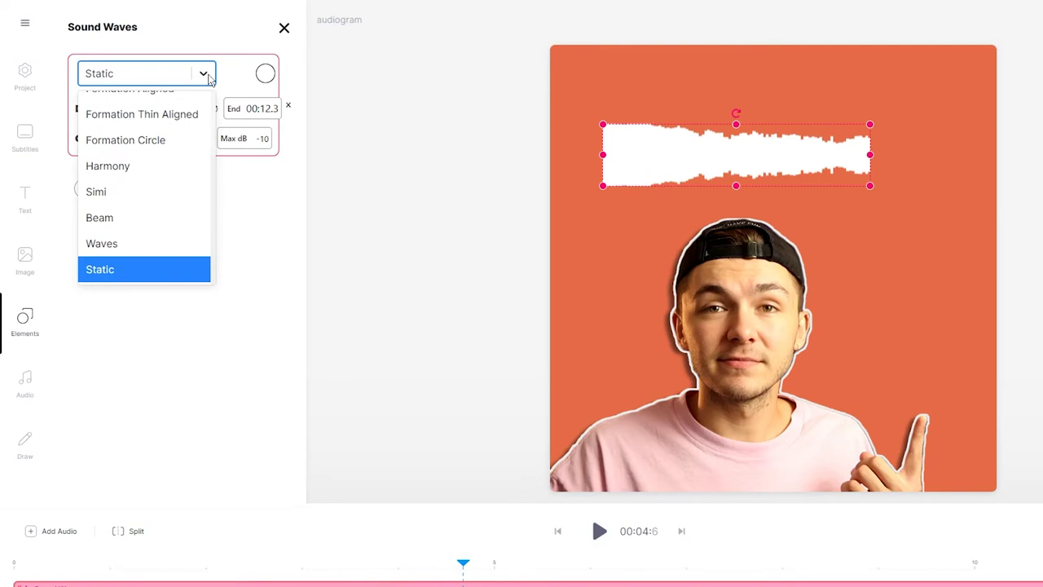
pyautogui.click(140, 167)
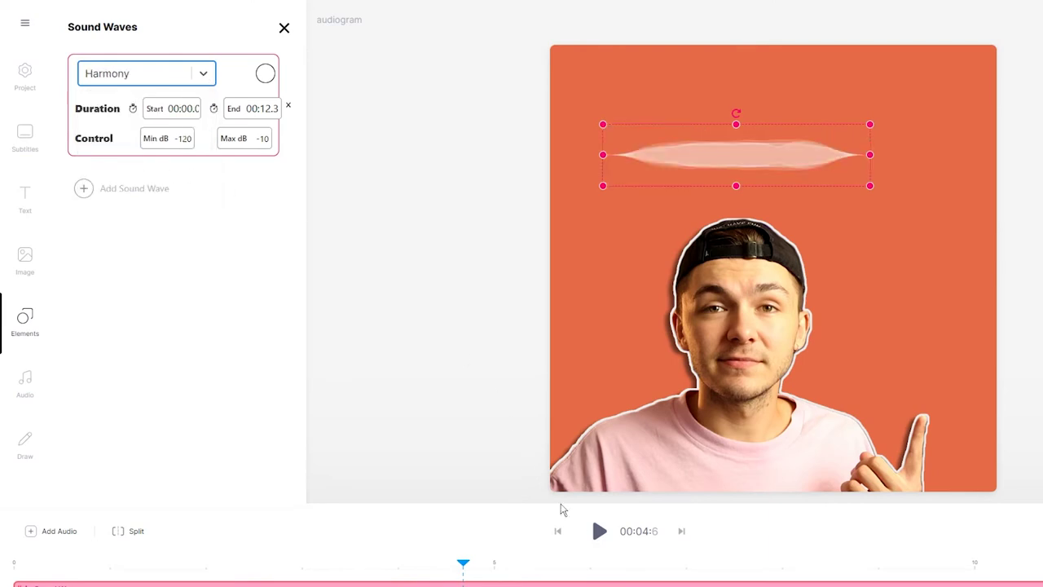
pyautogui.click(599, 531)
pyautogui.click(599, 531)
pyautogui.click(196, 74)
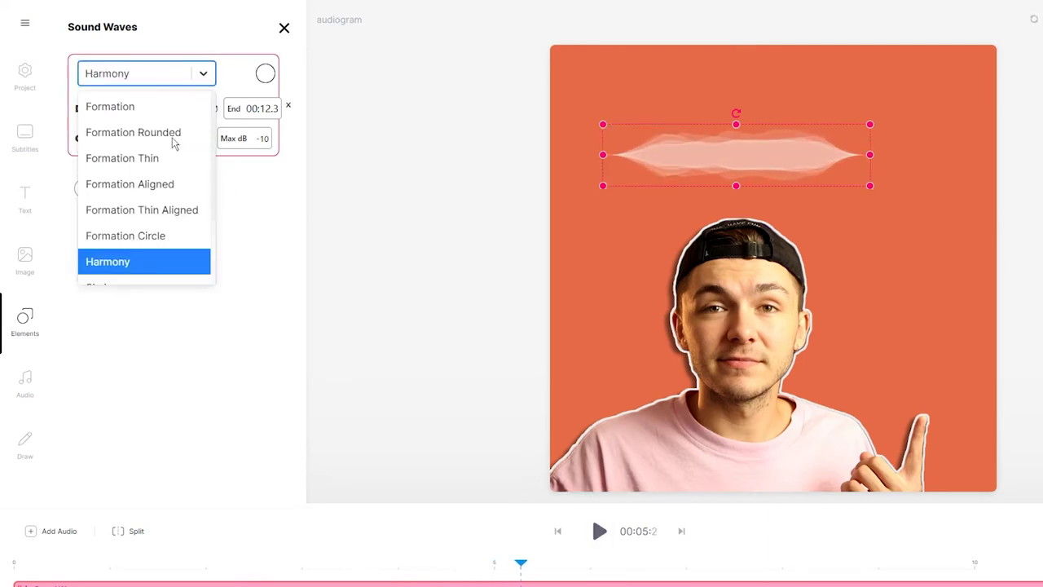
pyautogui.click(143, 108)
pyautogui.click(600, 531)
pyautogui.click(599, 531)
pyautogui.click(195, 73)
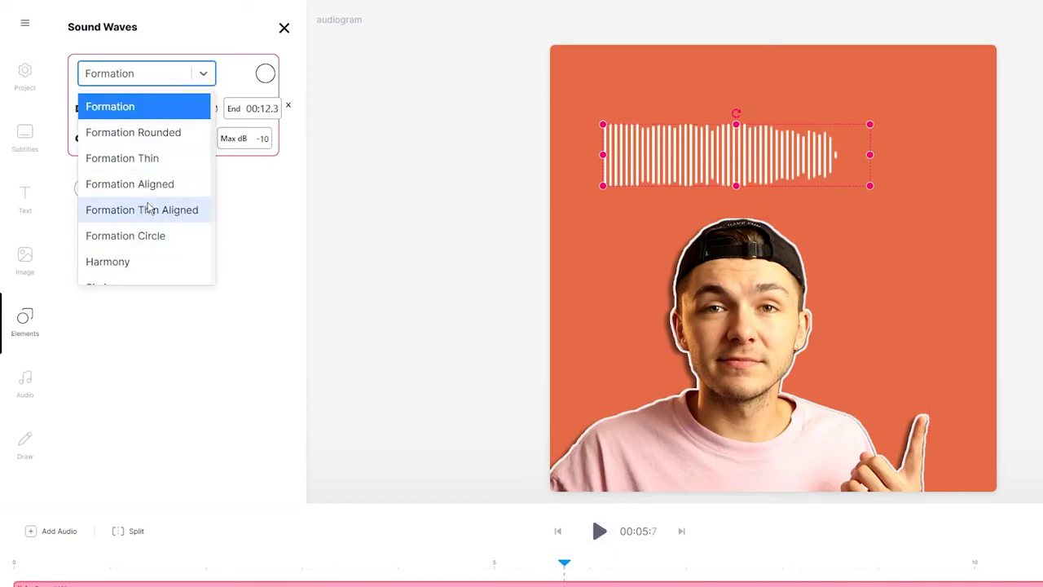
pyautogui.click(154, 236)
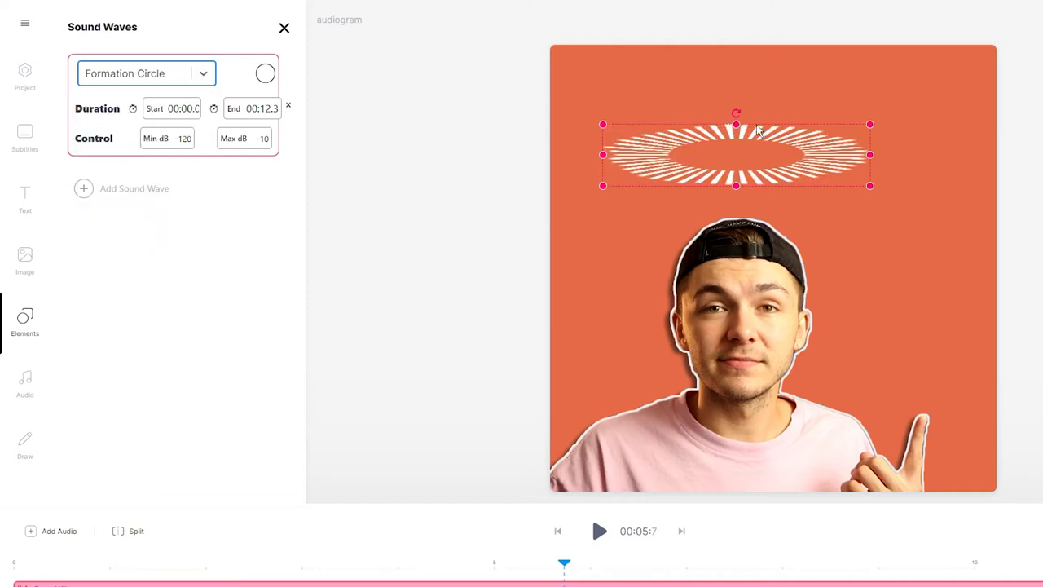
# - Resize and nudge the circular wave, send it behind the head, and preview the halo
pyautogui.moveTo(735, 123); pyautogui.dragTo(736, 174)
pyautogui.moveTo(611, 295); pyautogui.dragTo(626, 295)
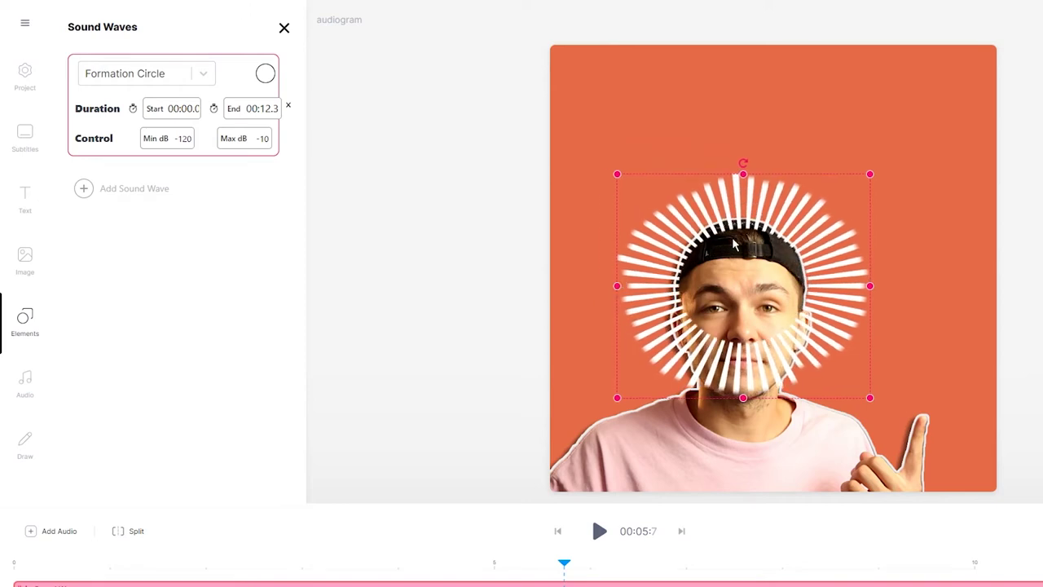
pyautogui.moveTo(774, 203); pyautogui.dragTo(773, 211)
pyautogui.rightClick(766, 217)
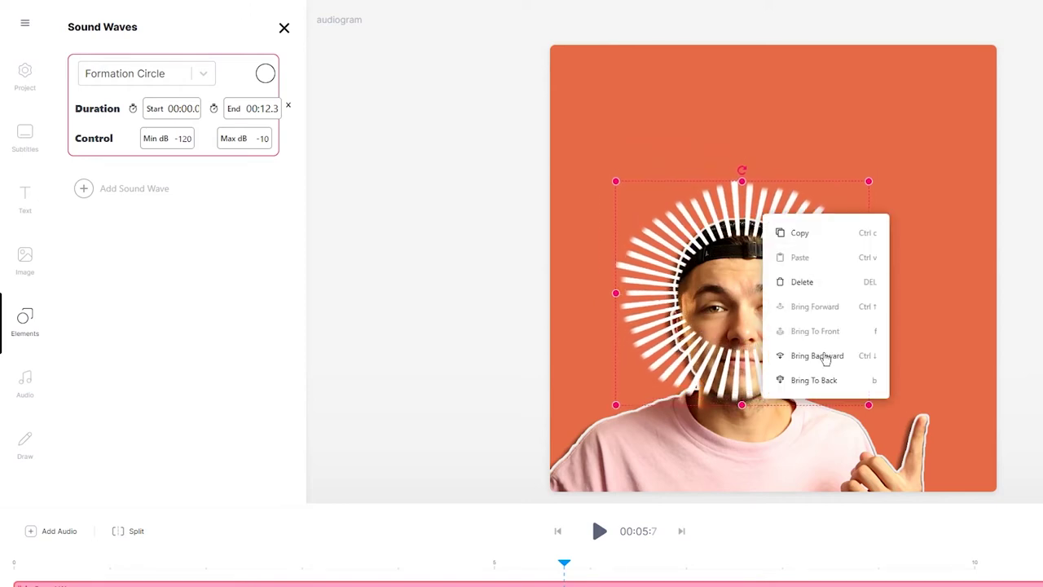
pyautogui.click(825, 364)
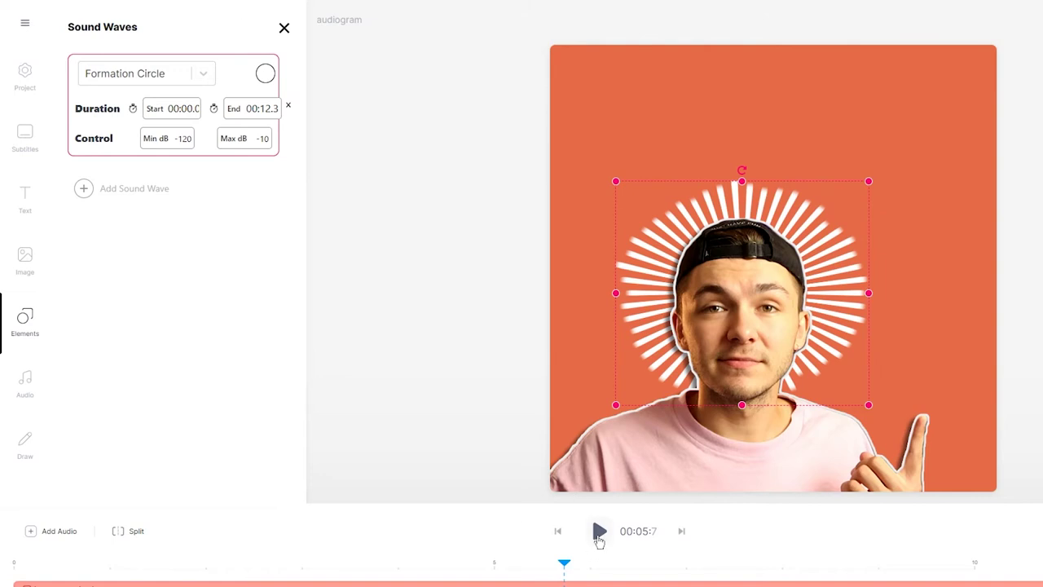
pyautogui.click(599, 532)
pyautogui.click(599, 531)
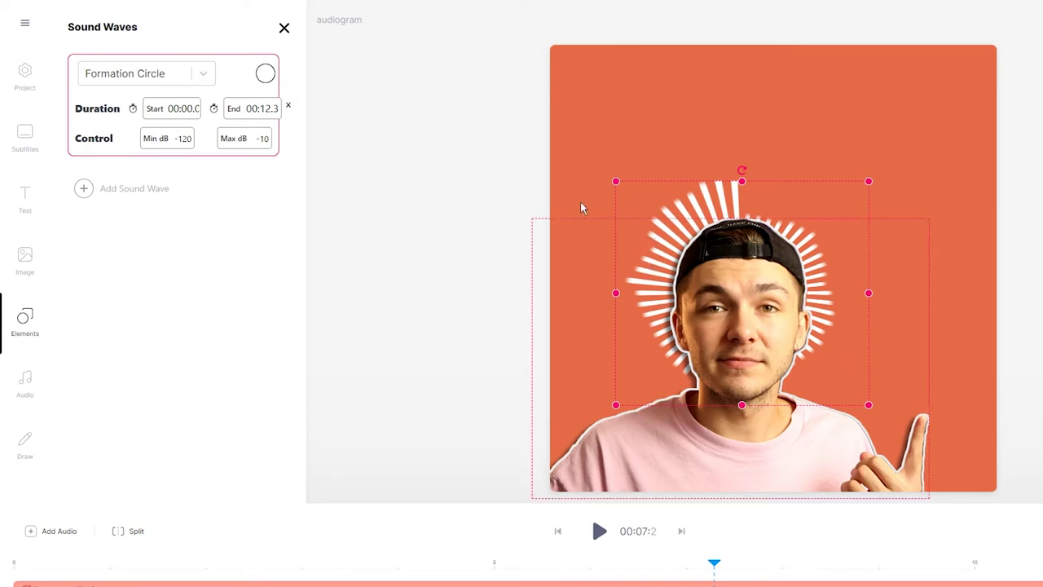
# - Try reds, the sampled orange and palette oranges before colouring the wave yellow (#FFD600)
pyautogui.click(265, 74)
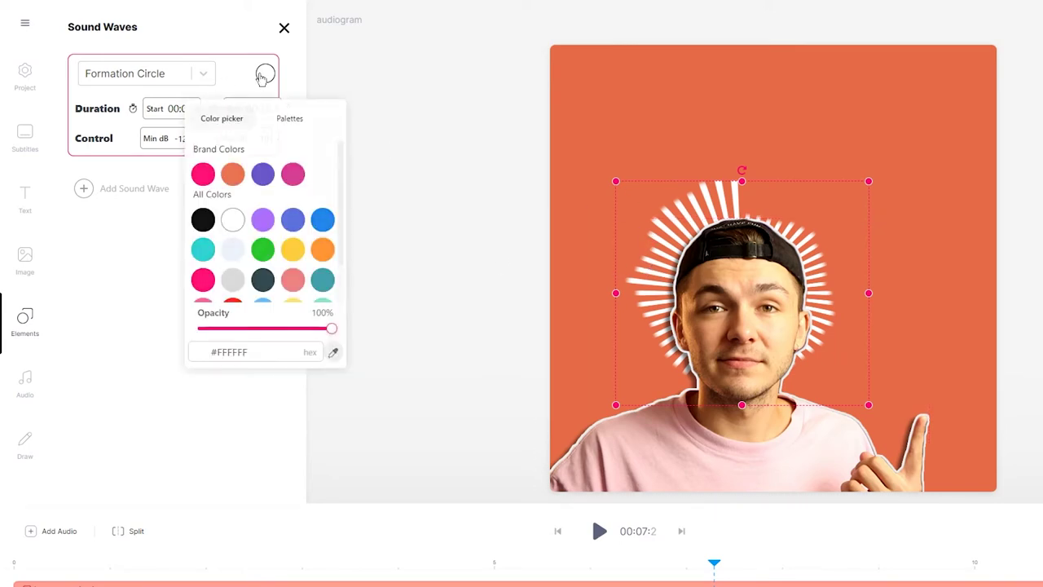
pyautogui.scroll(-2, 246, 248)
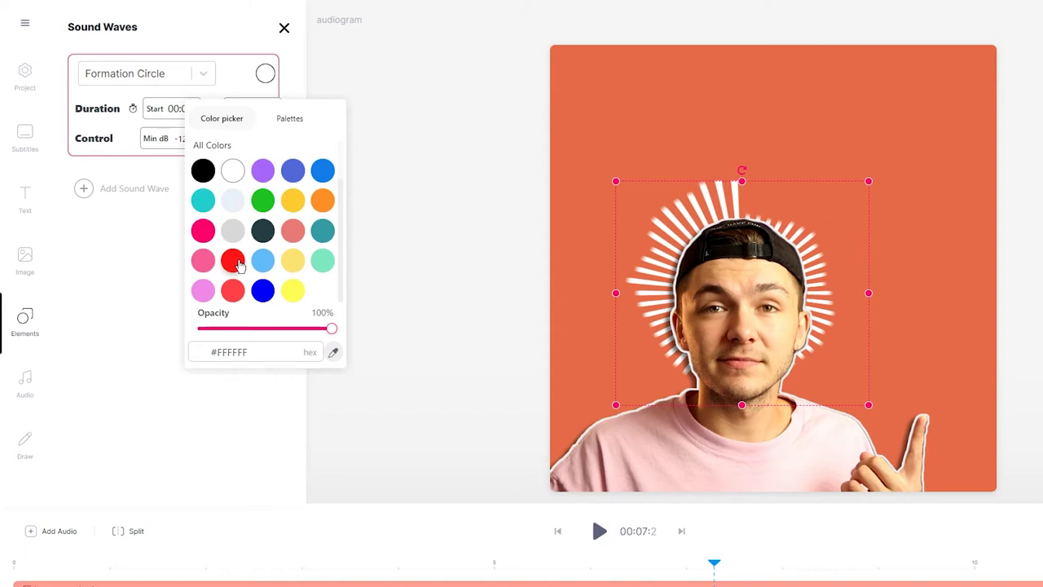
pyautogui.click(234, 261)
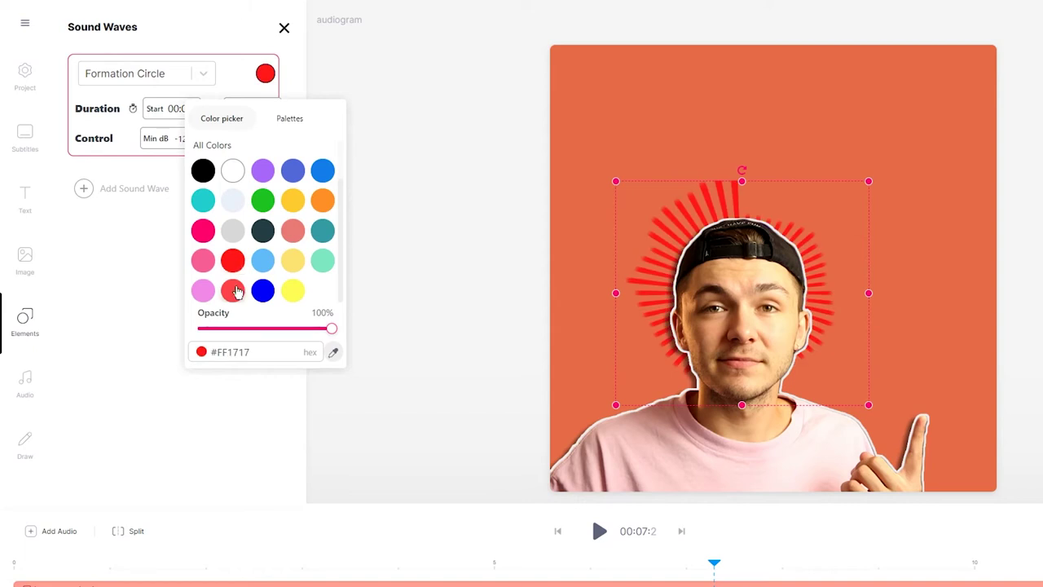
pyautogui.click(234, 291)
pyautogui.click(333, 354)
pyautogui.click(562, 227)
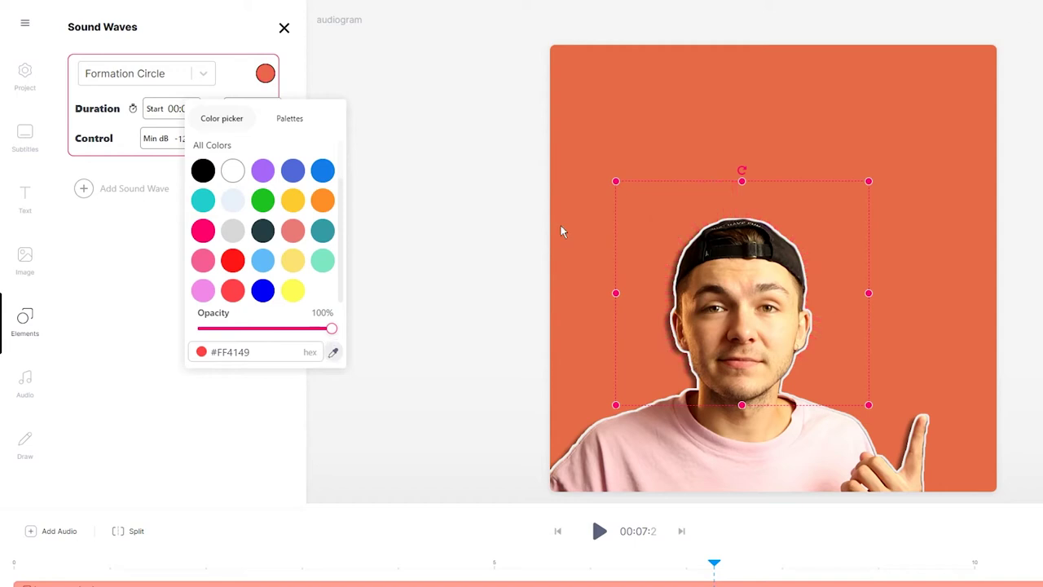
pyautogui.click(286, 120)
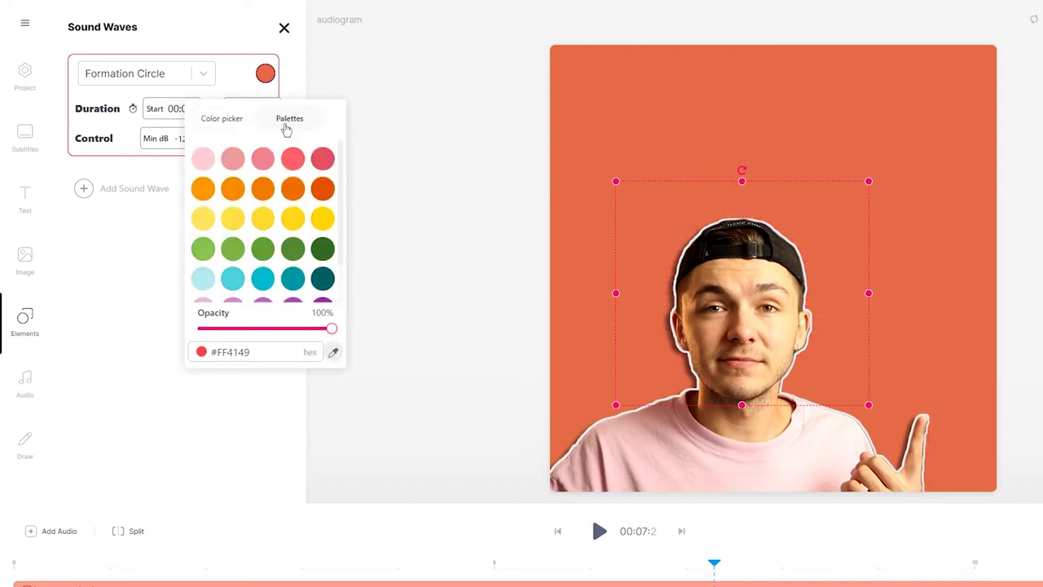
pyautogui.click(290, 191)
pyautogui.click(322, 188)
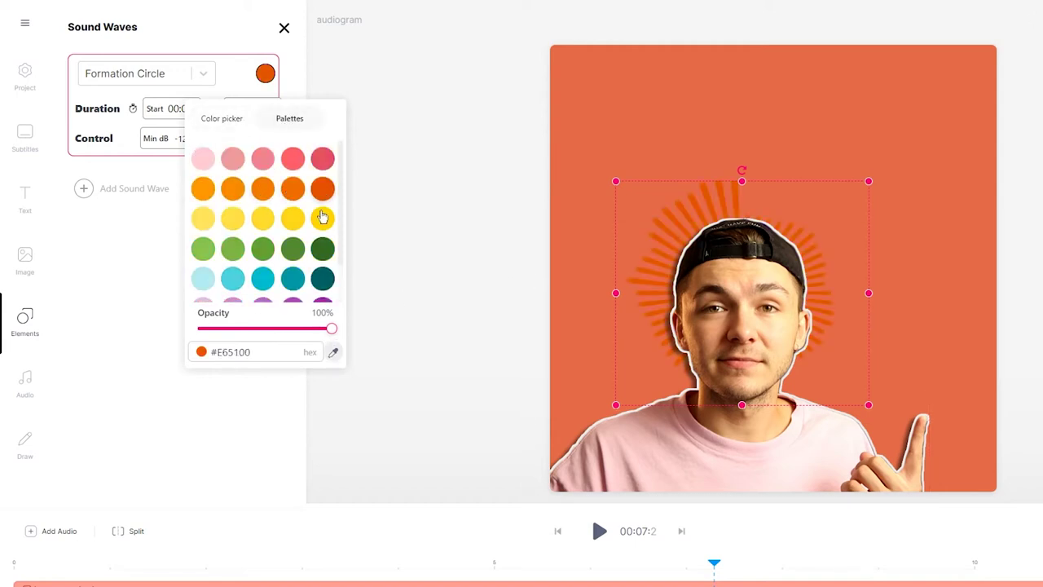
pyautogui.click(323, 220)
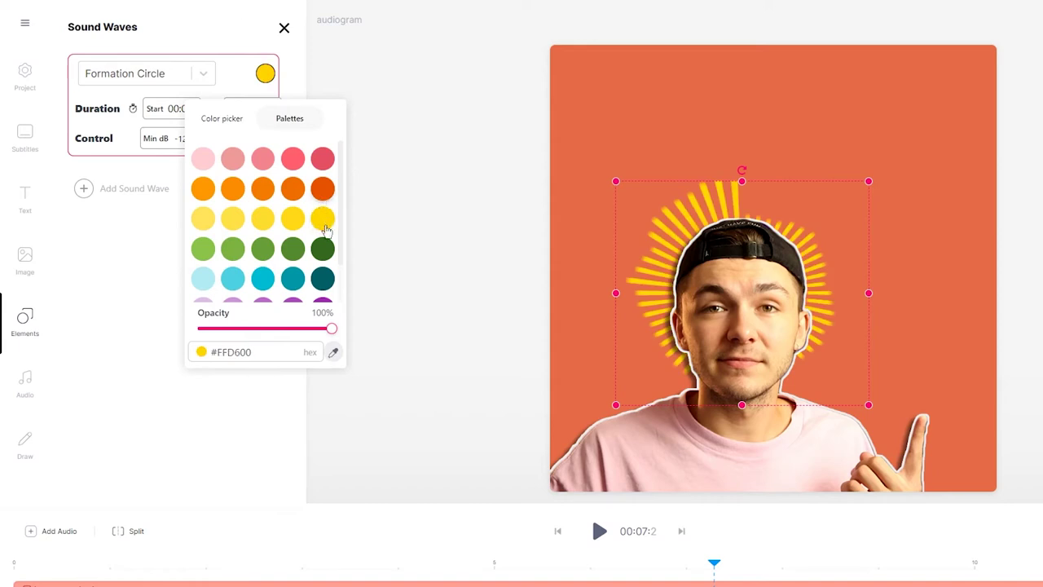
pyautogui.click(430, 217)
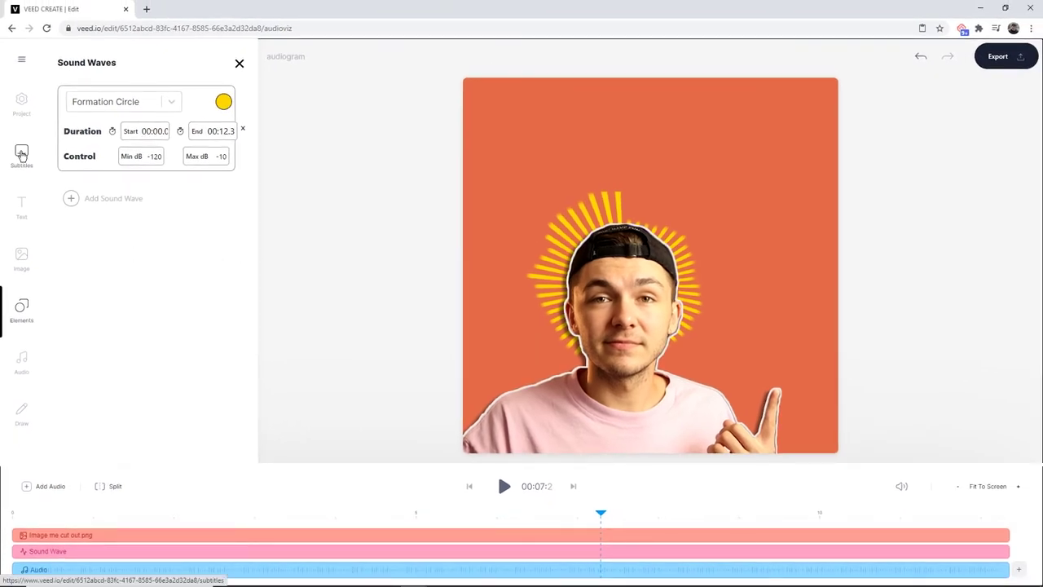
# - Auto-generate English (United States) subtitles and drag the captions to the top of the frame
pyautogui.click(21, 153)
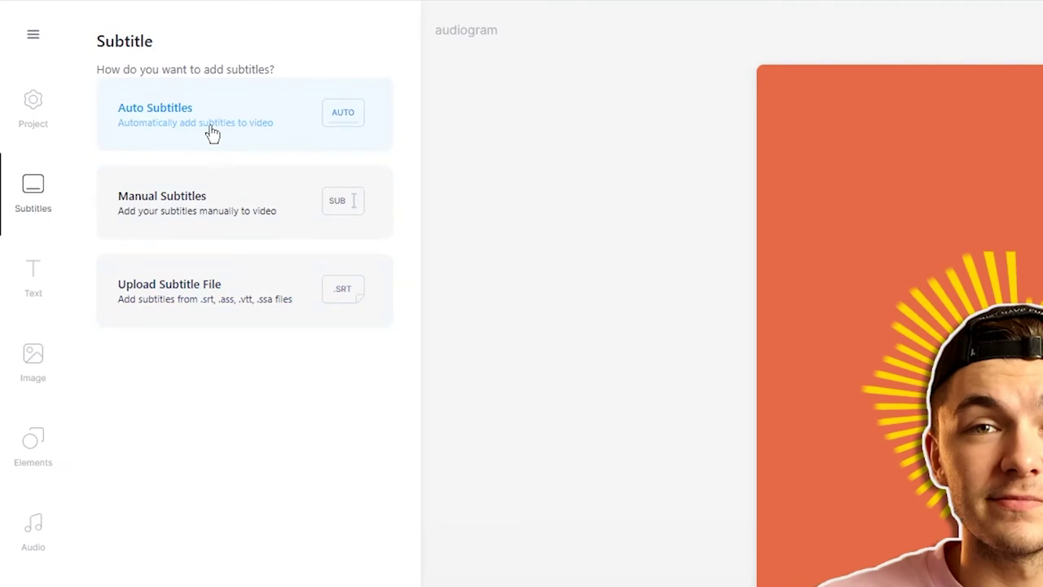
pyautogui.click(209, 129)
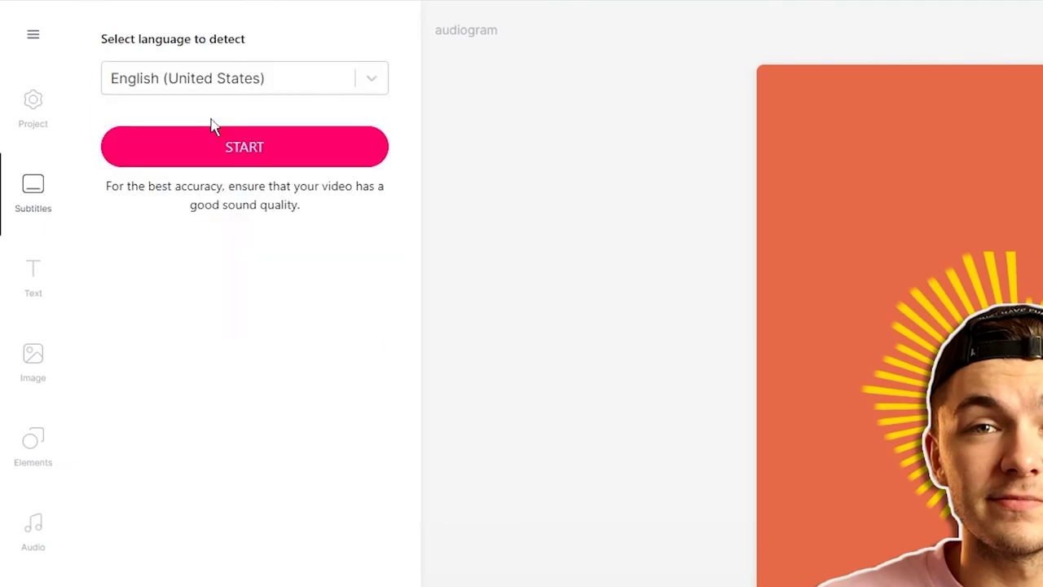
pyautogui.click(265, 148)
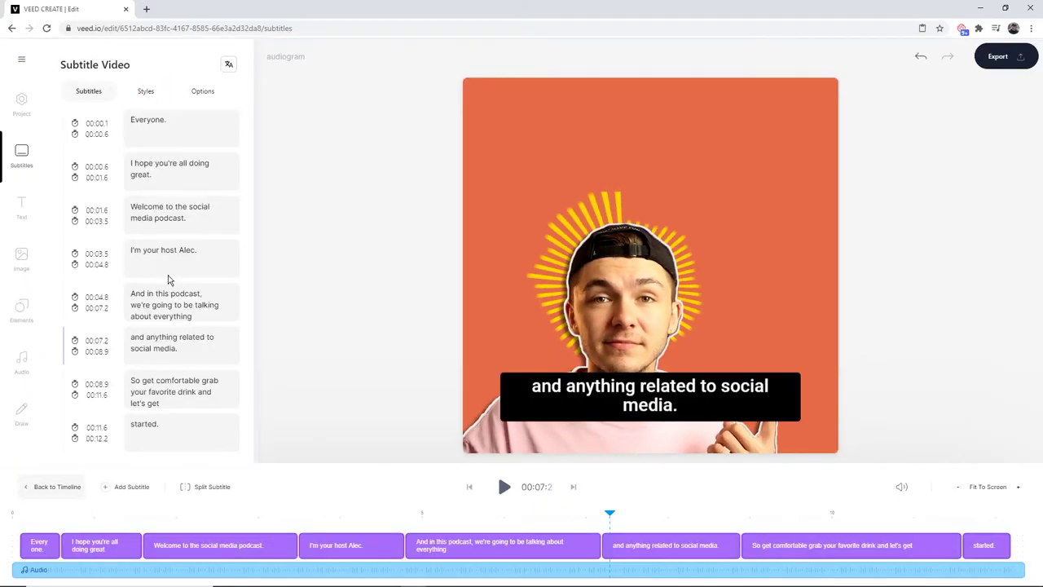
pyautogui.click(704, 358)
pyautogui.moveTo(704, 356); pyautogui.dragTo(698, 111)
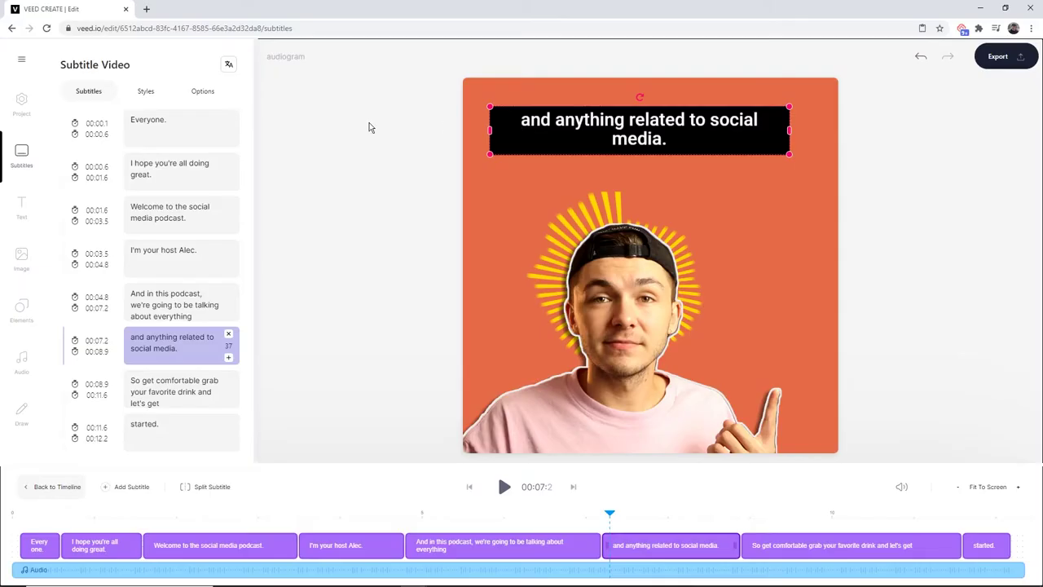
# - Apply the Drop subtitle style, centre the caption at the top, and replay from the start
pyautogui.click(147, 93)
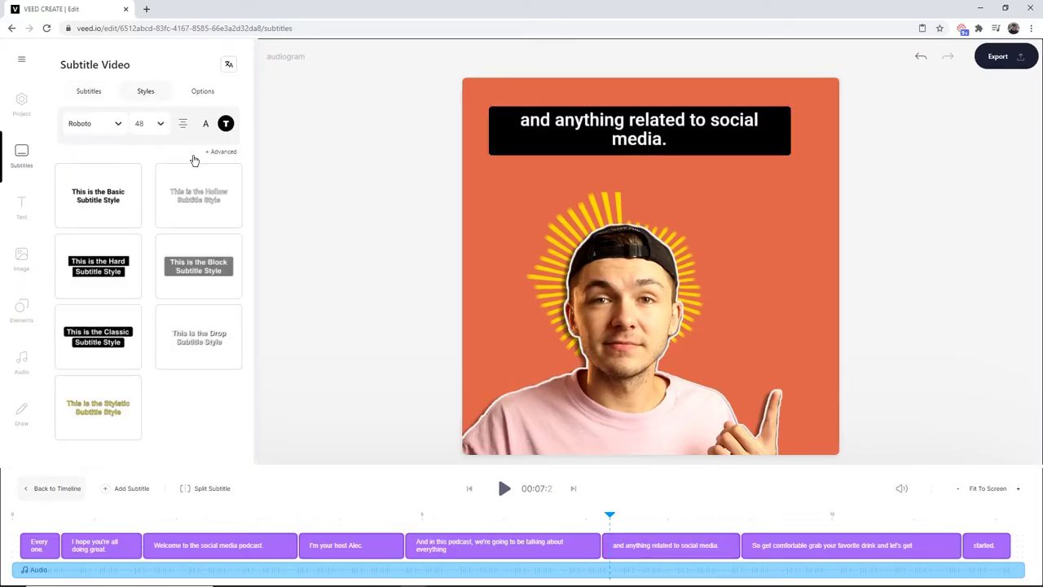
pyautogui.click(210, 348)
pyautogui.moveTo(526, 131); pyautogui.dragTo(536, 132)
pyautogui.click(409, 253)
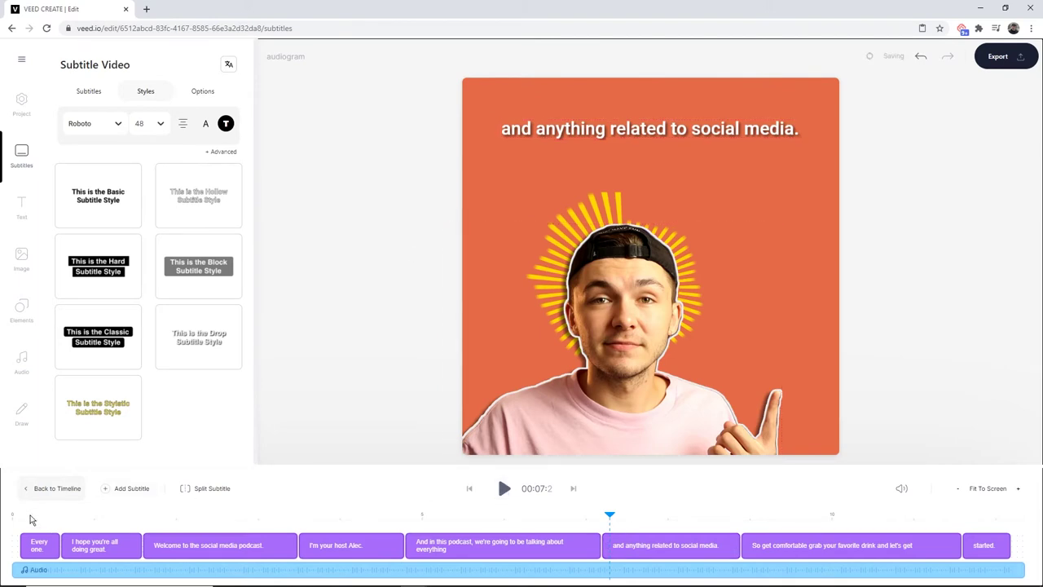
pyautogui.click(39, 519)
pyautogui.click(504, 488)
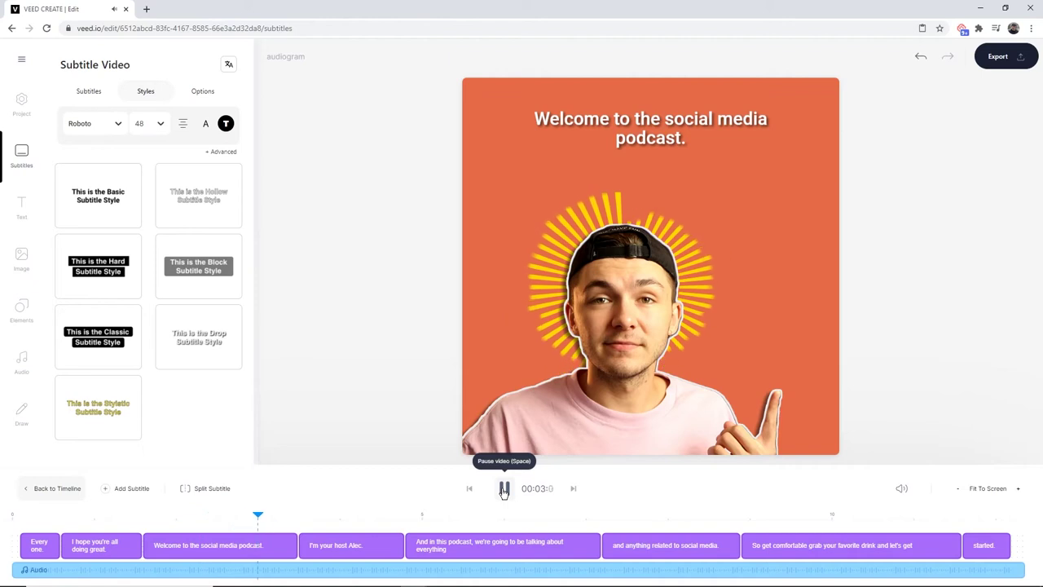
pyautogui.click(503, 488)
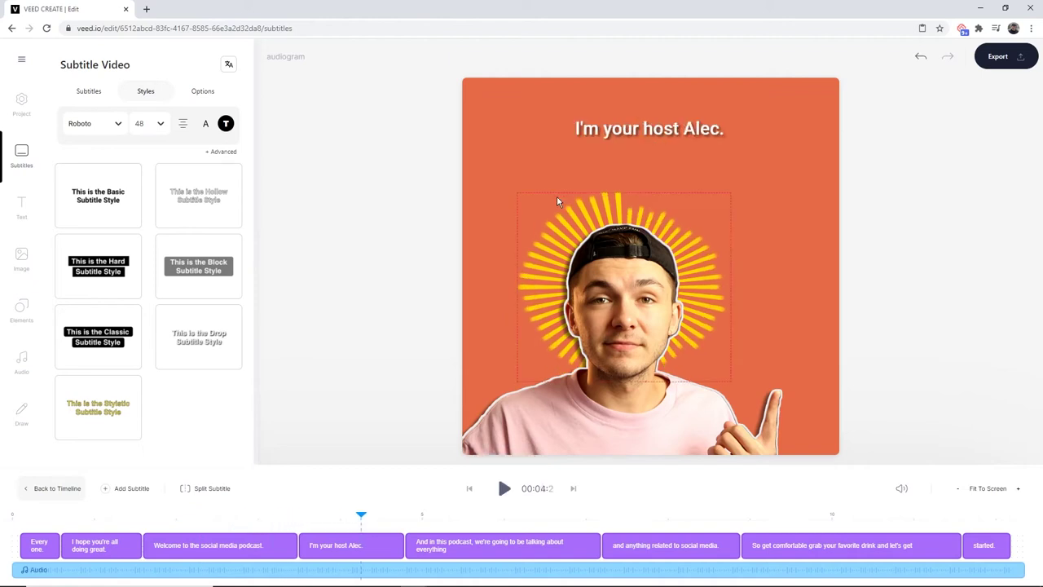
pyautogui.click(562, 206)
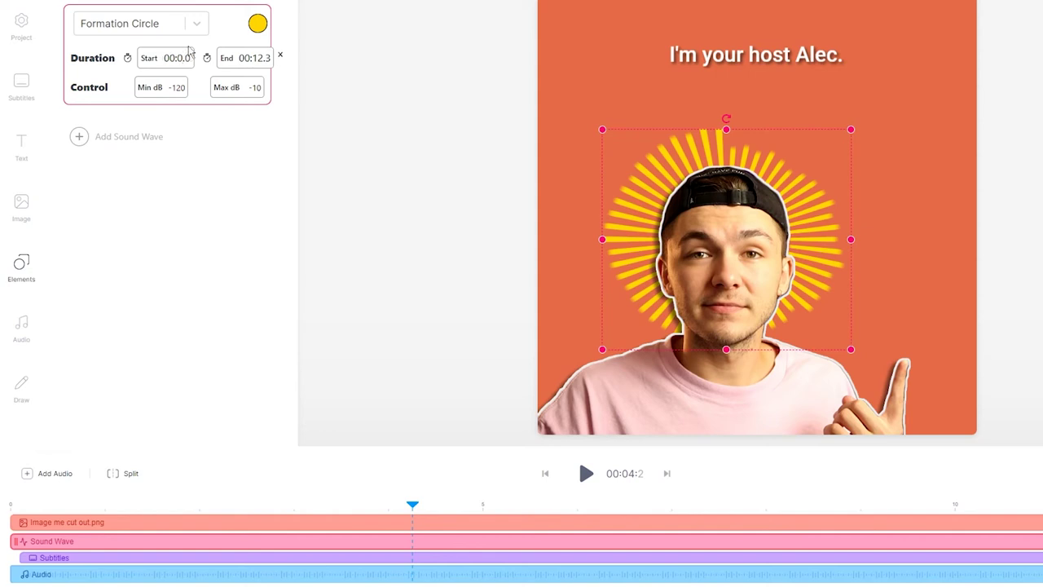
# - Start the sound wave at 00:05.0 with a -110 to -60 dB range and preview it
pyautogui.click(316, 111)
pyautogui.click(374, 506)
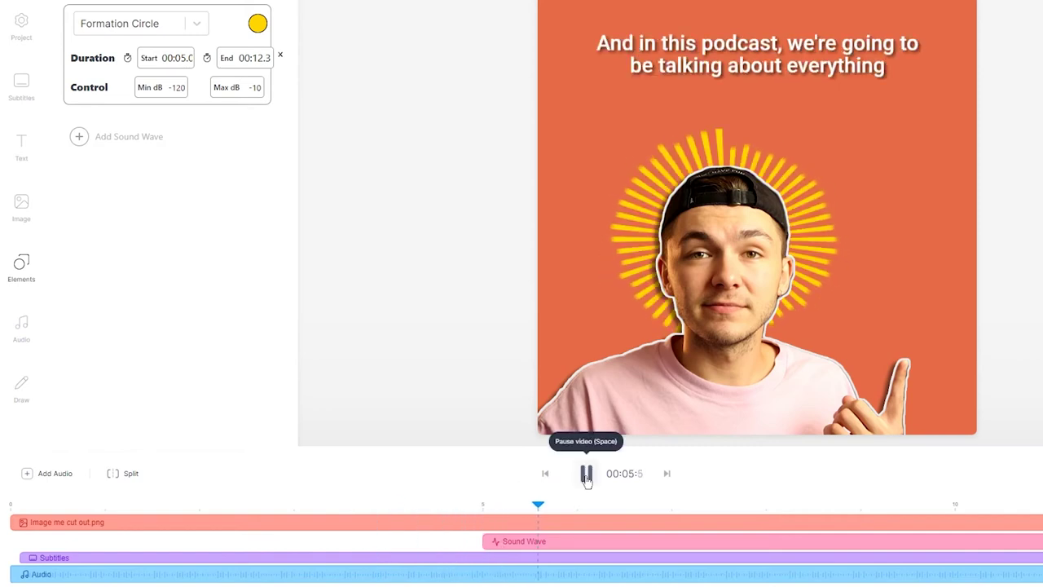
pyautogui.click(586, 475)
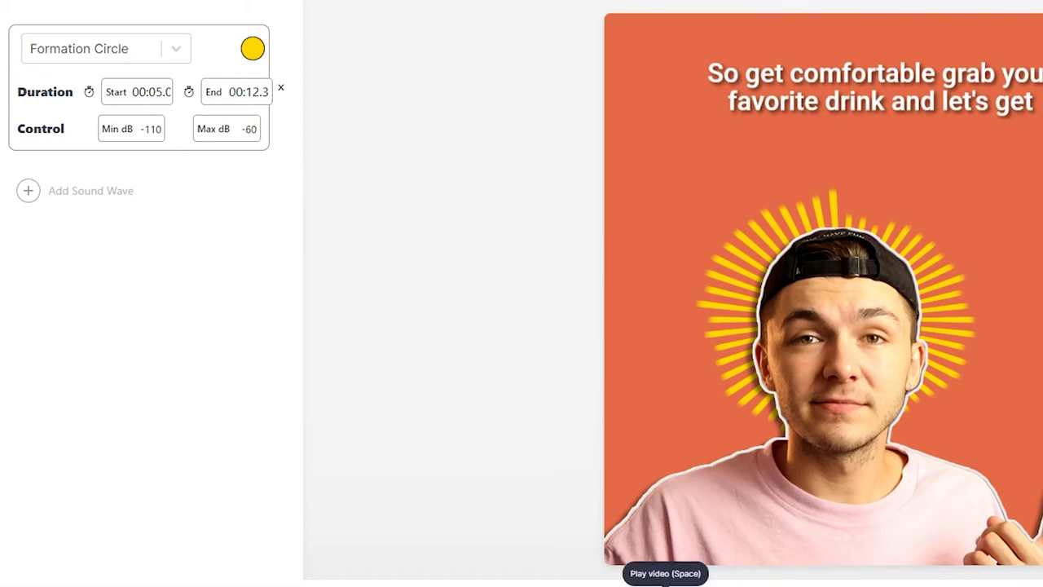
pyautogui.click(665, 583)
pyautogui.click(665, 583)
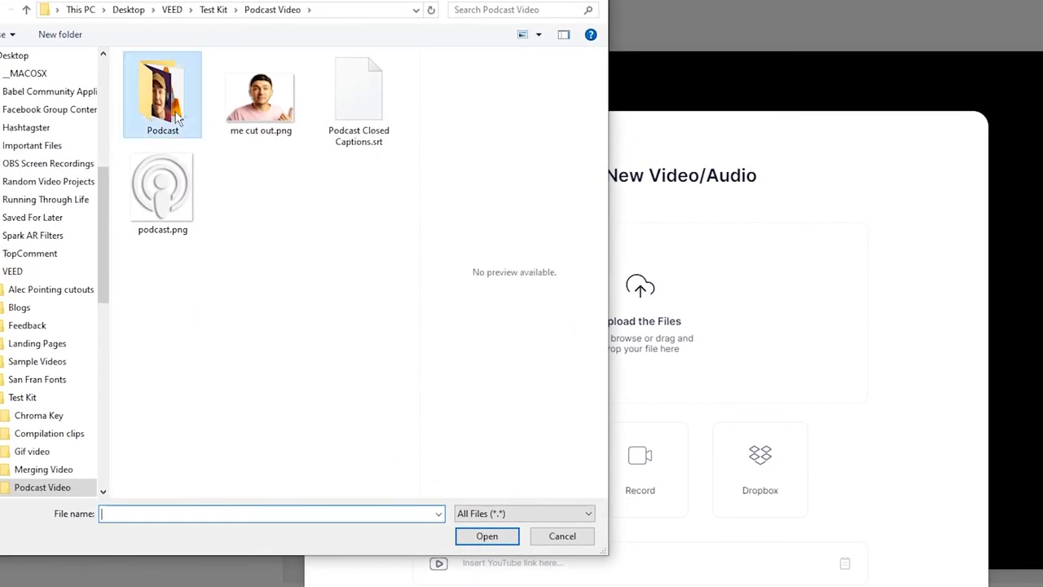
# - Upload Podcast Video.mp4 from the Podcast folder and play the clip to check it
pyautogui.doubleClick(177, 118)
pyautogui.click(186, 93)
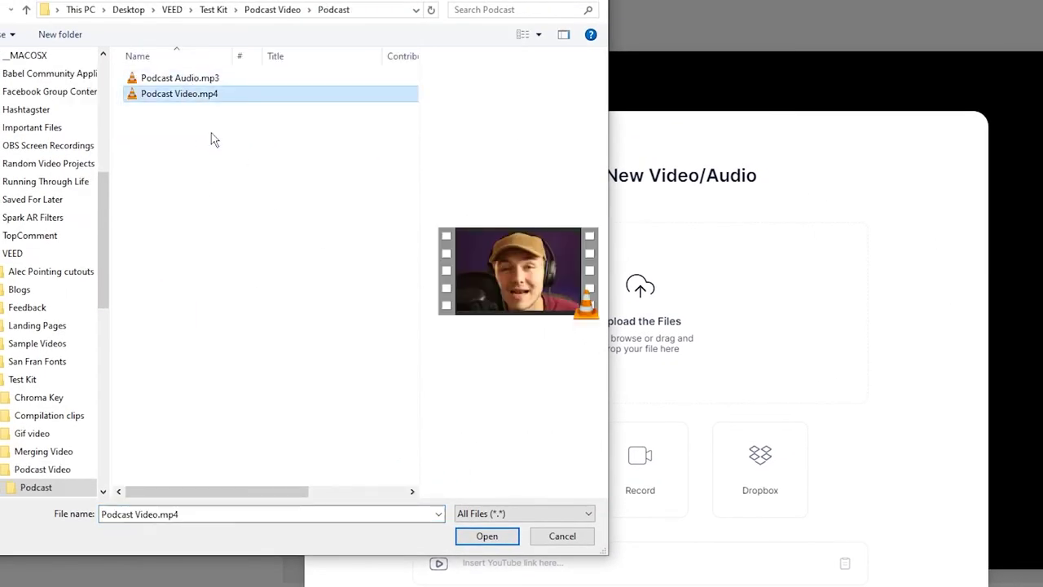
pyautogui.click(485, 538)
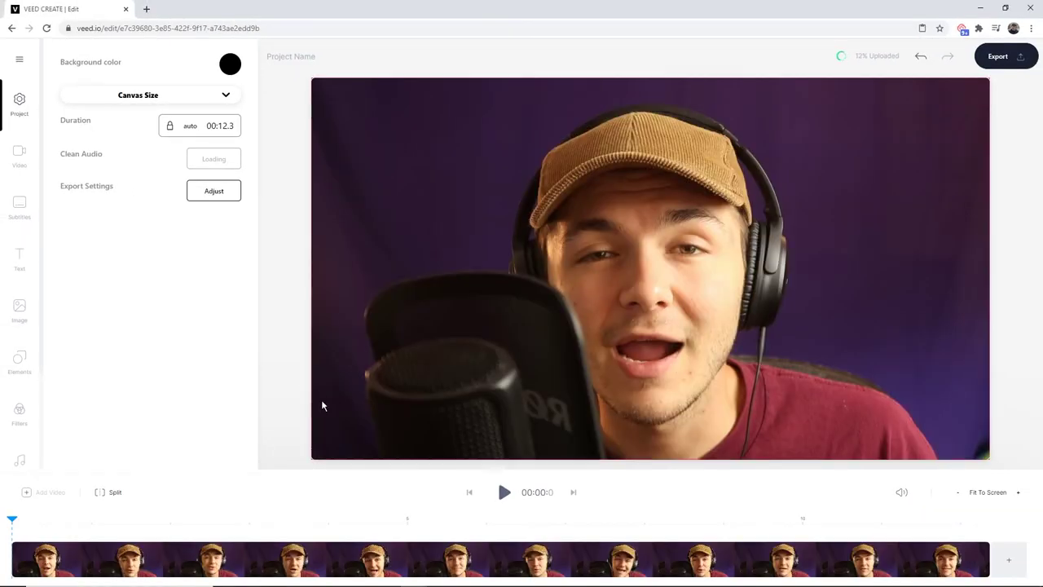
pyautogui.click(504, 492)
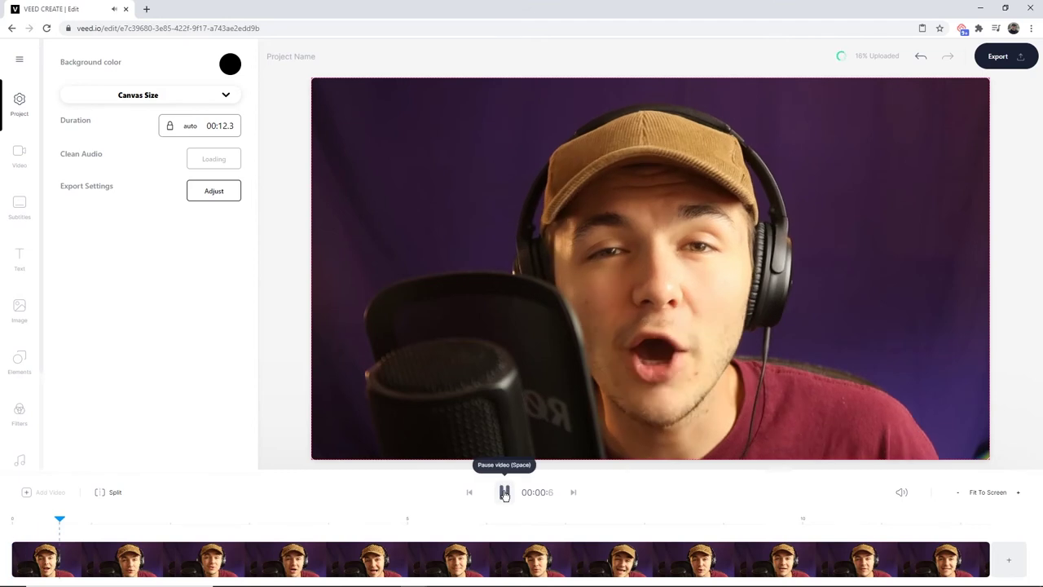
pyautogui.click(504, 492)
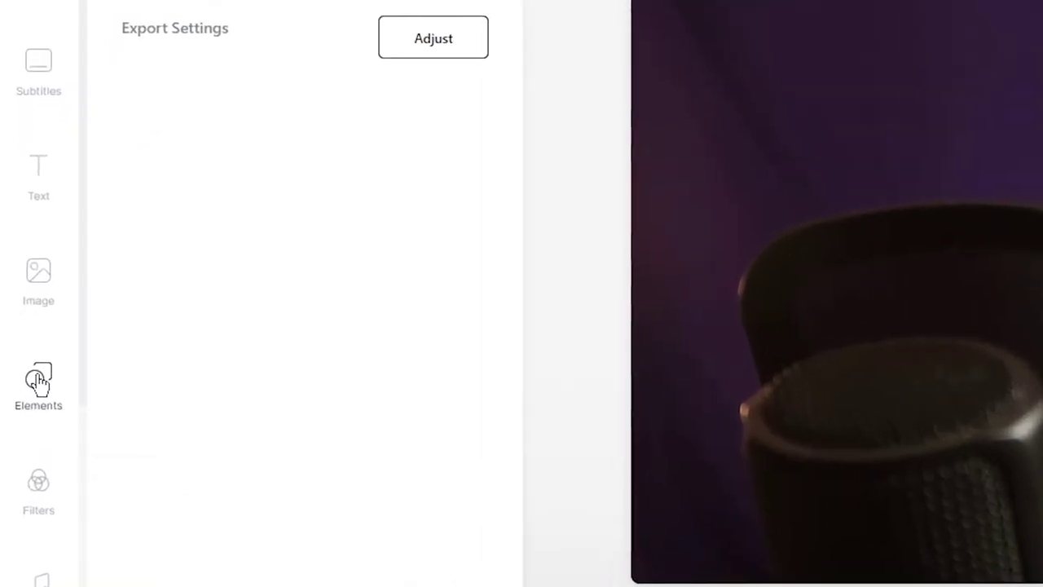
# - Add a sound wave element to the podcast video and preview it animating
pyautogui.click(20, 360)
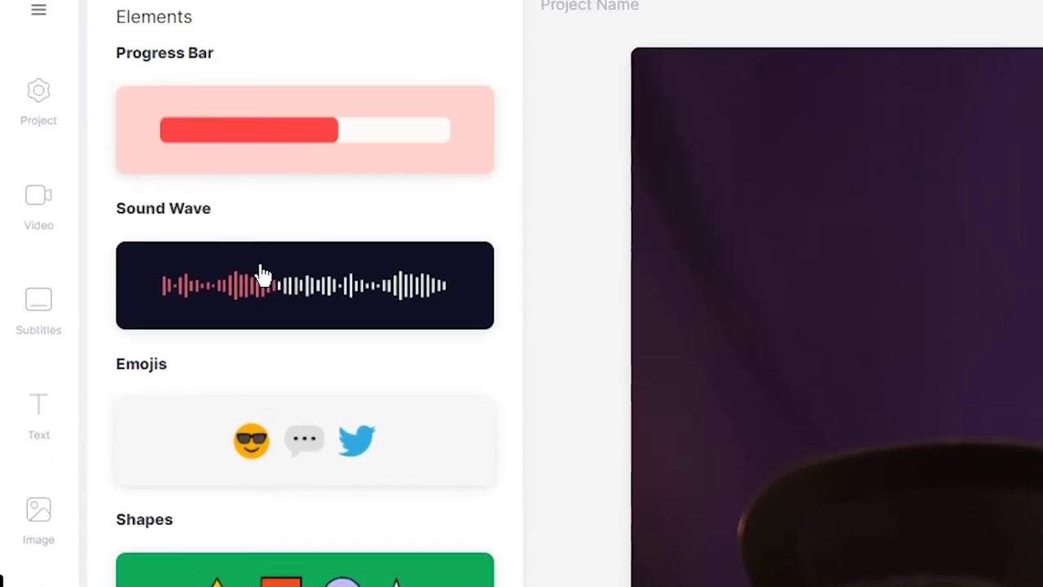
pyautogui.click(259, 41)
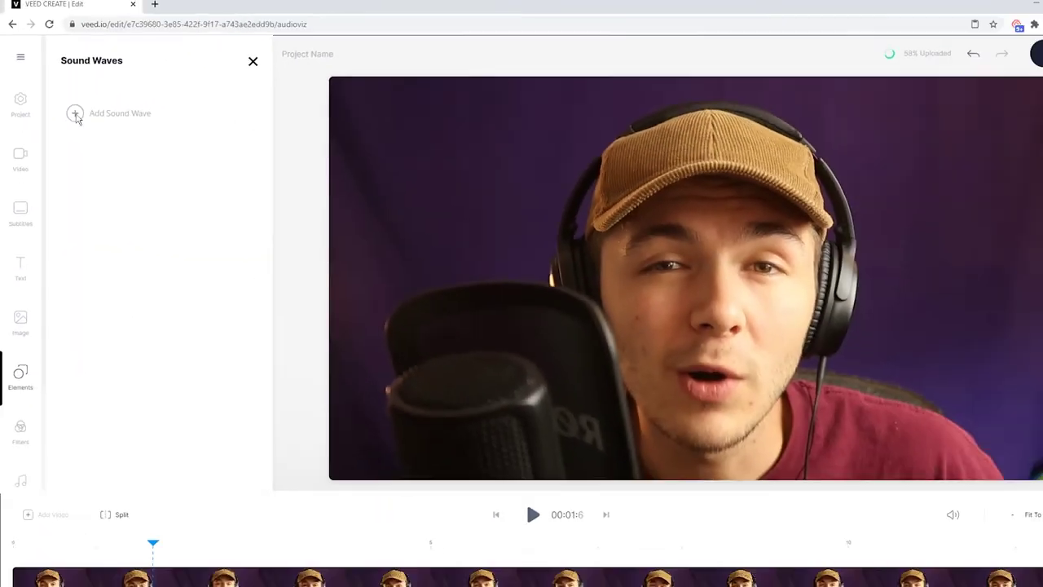
pyautogui.click(143, 124)
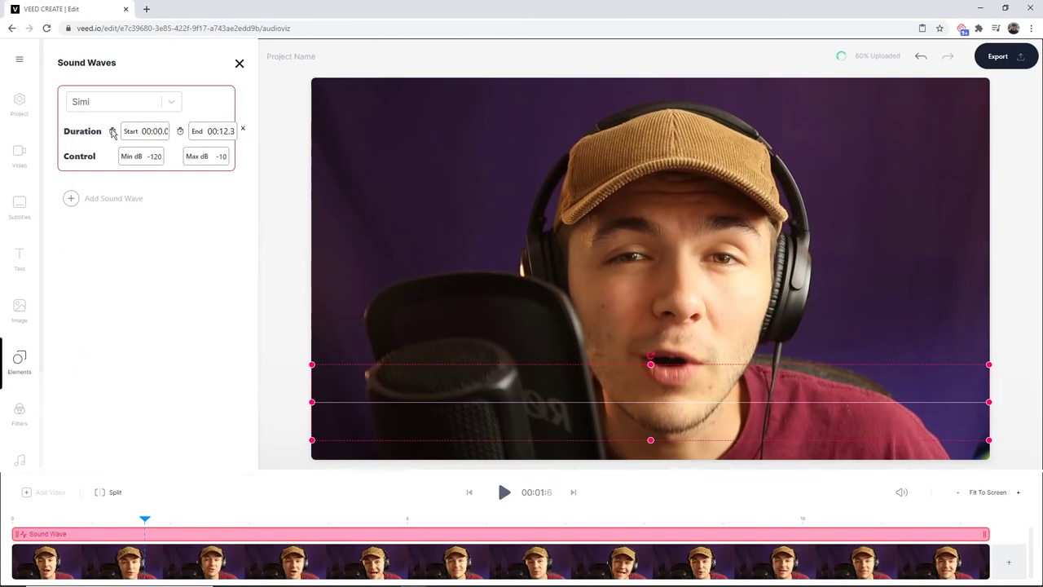
pyautogui.click(503, 493)
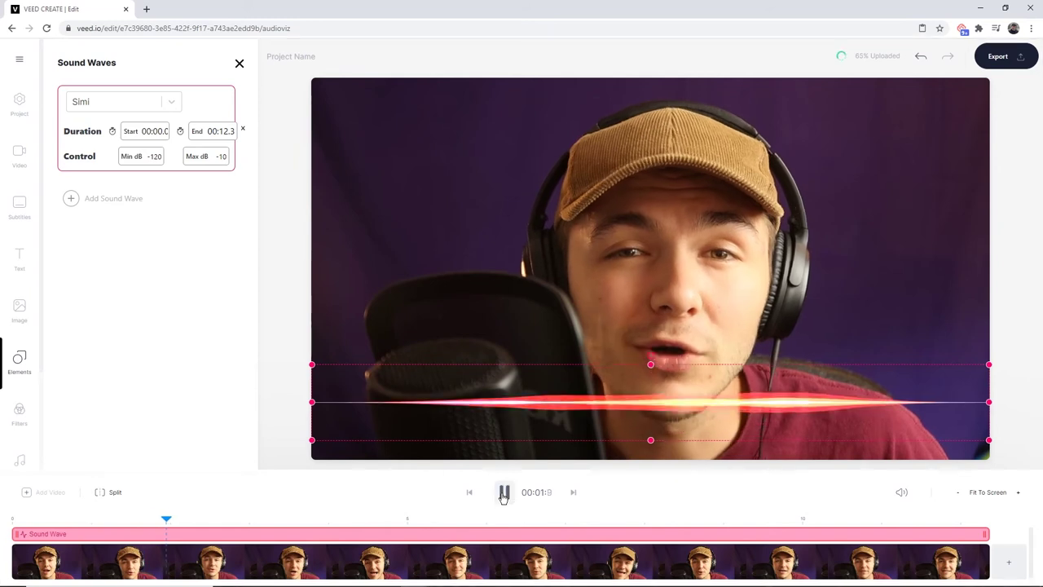
pyautogui.click(504, 493)
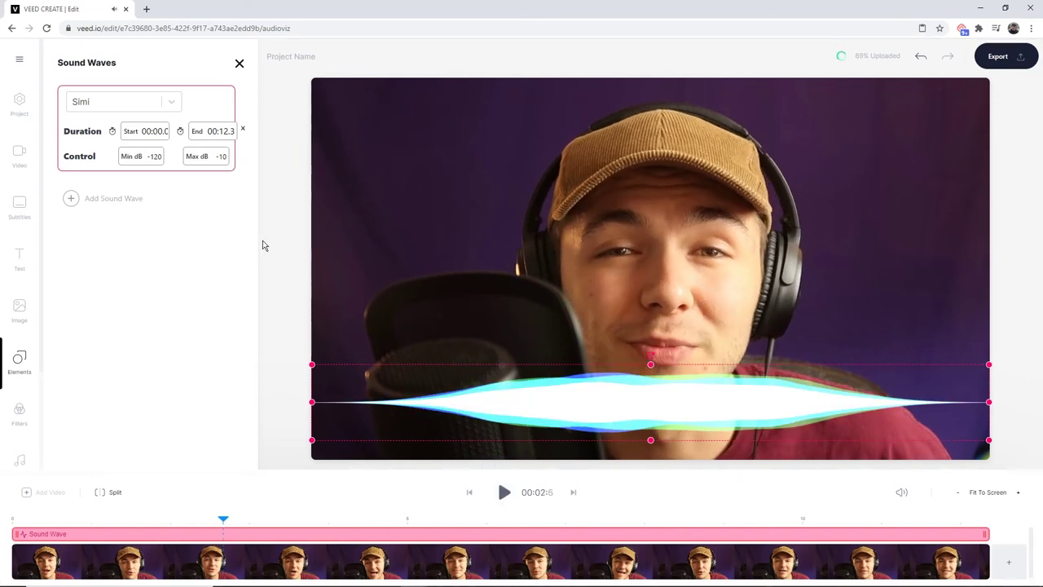
# - Change the sound wave to the Beam style in blue #5269DA
pyautogui.click(177, 109)
pyautogui.scroll(1, 130, 199)
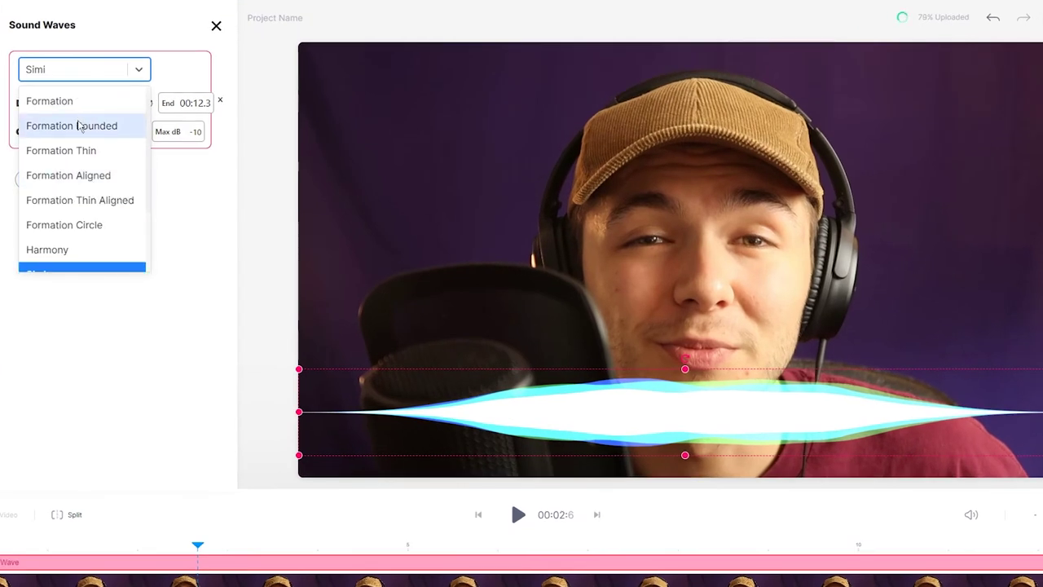
pyautogui.scroll(-1, 73, 203)
pyautogui.click(64, 209)
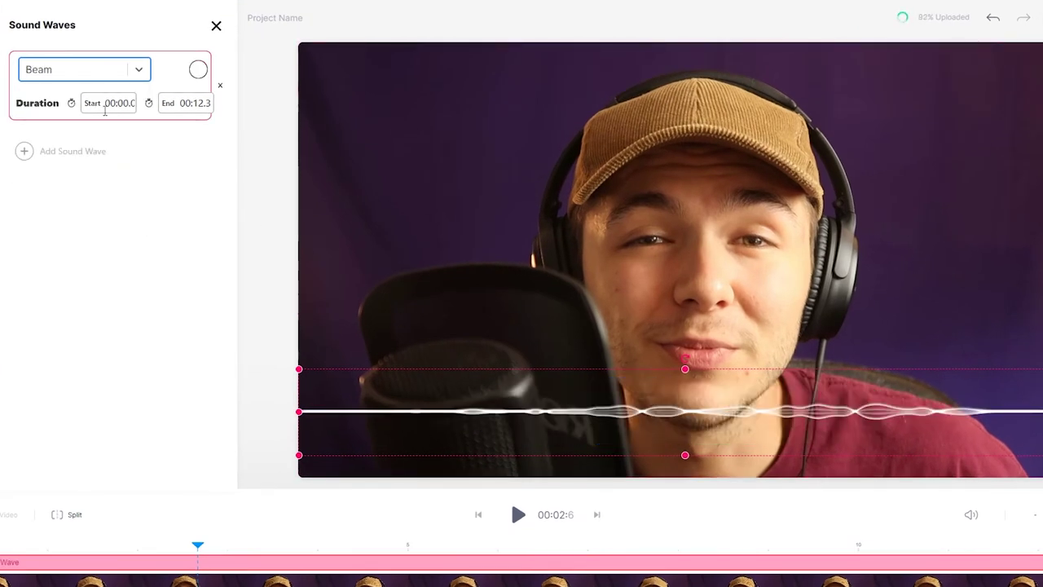
pyautogui.click(197, 72)
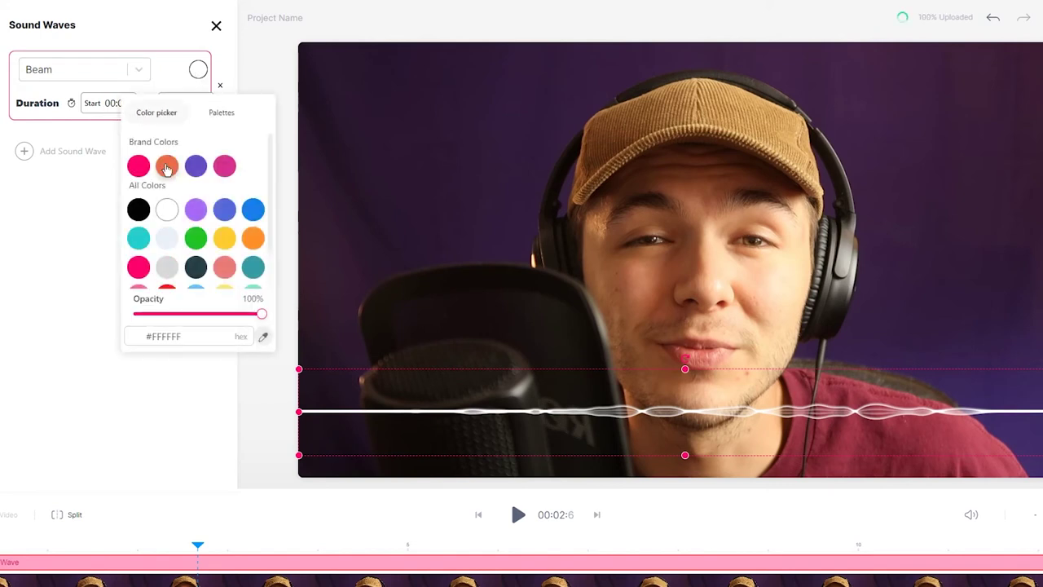
pyautogui.click(224, 211)
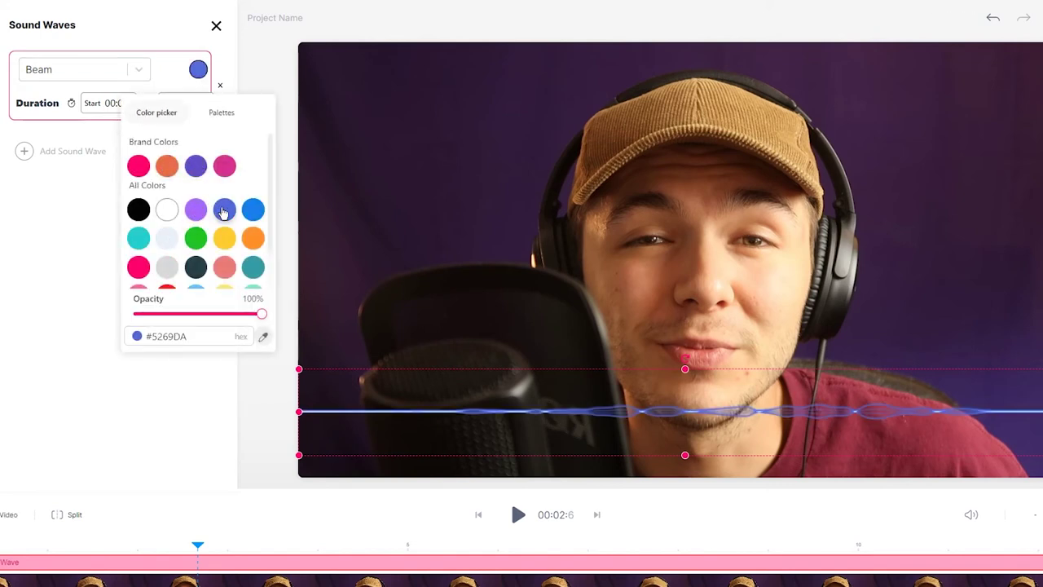
pyautogui.click(307, 86)
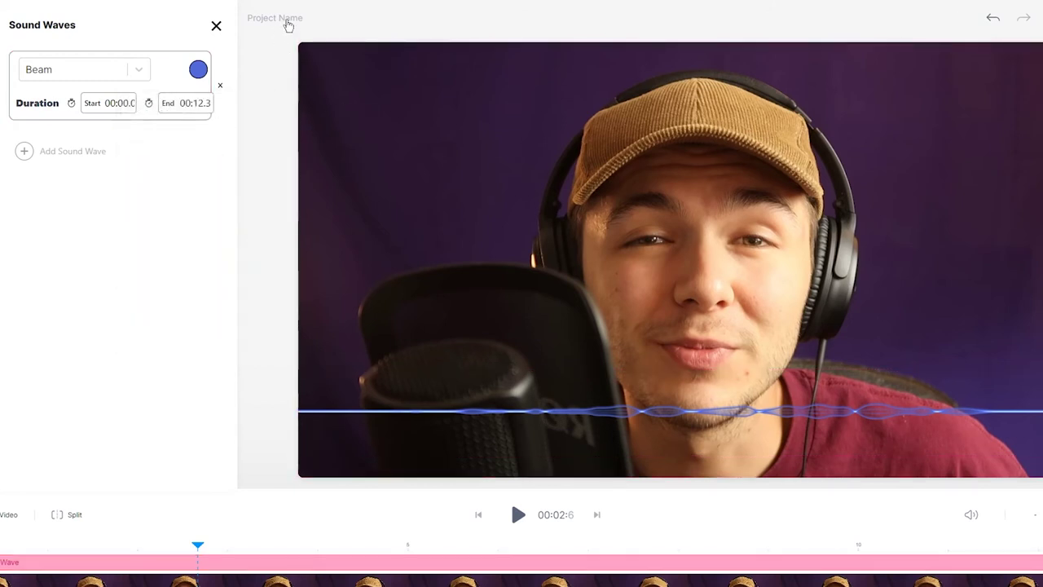
# - Rename the project to 'audiogram' and bring up the project settings
pyautogui.click(288, 26)
pyautogui.write('audiogram')
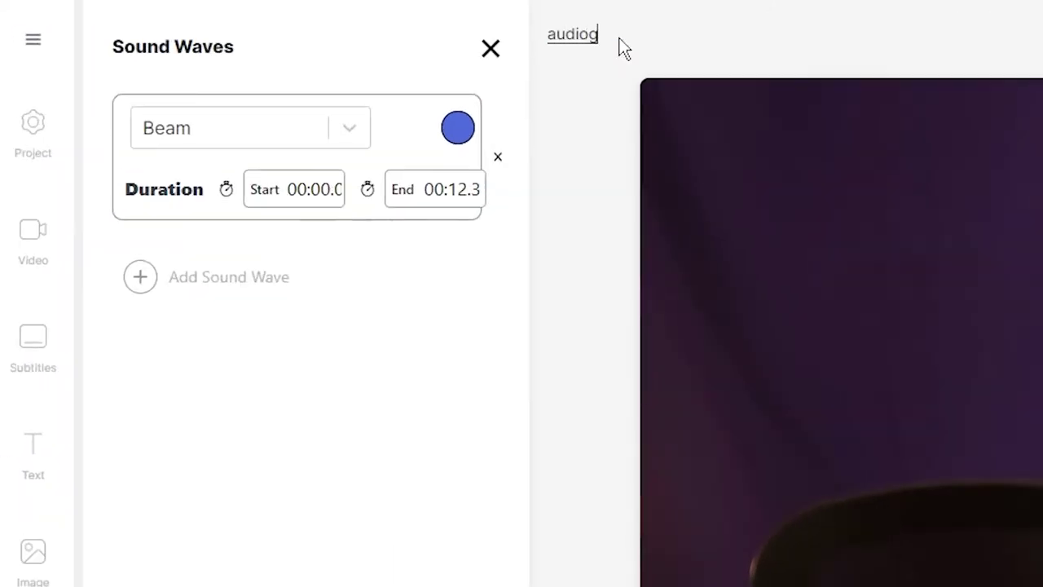
pyautogui.press('Return')
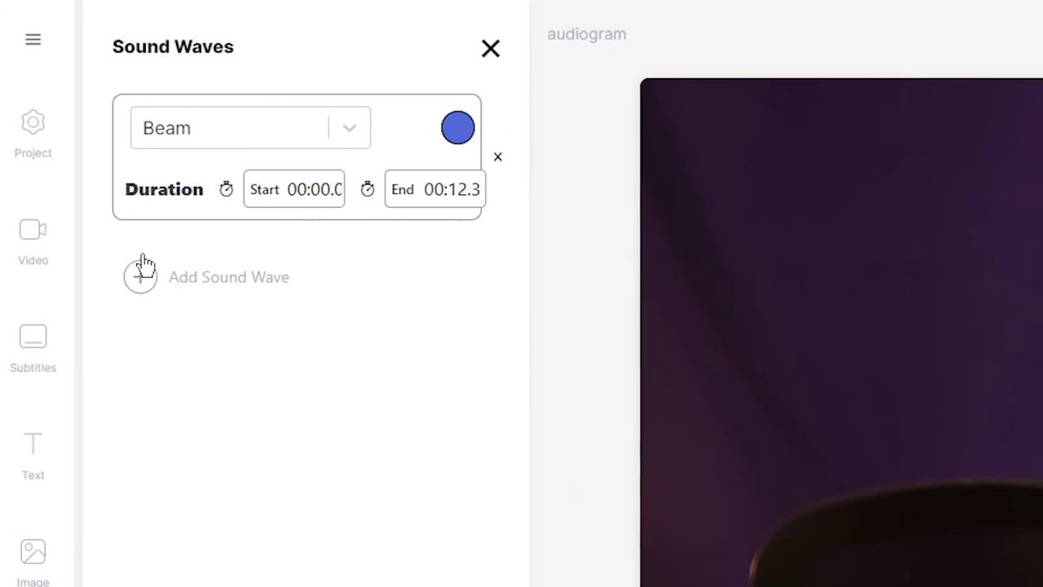
pyautogui.click(43, 138)
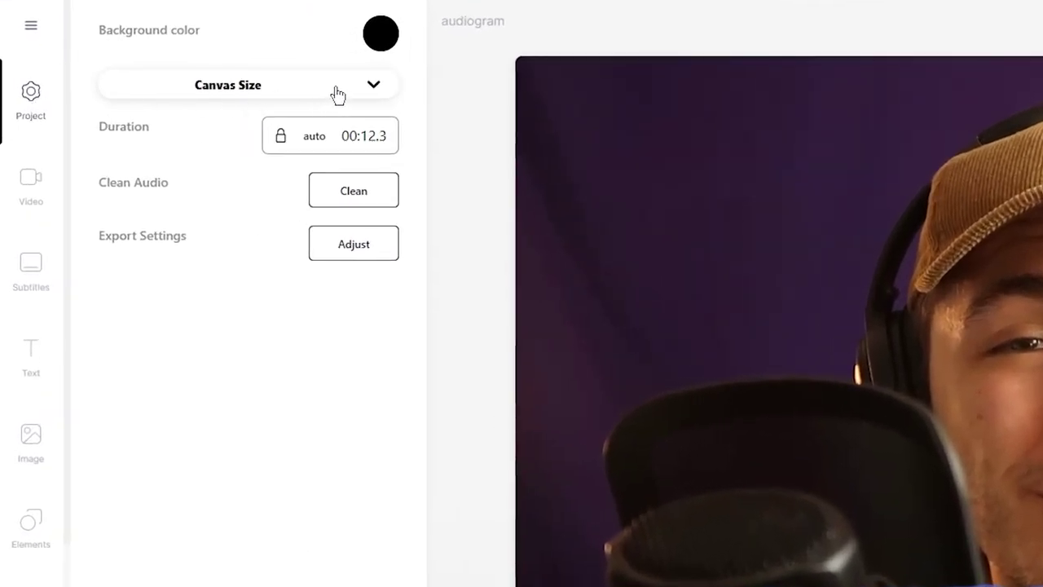
# - Set the canvas size to Square (1:1) and preview the cropped video
pyautogui.click(353, 89)
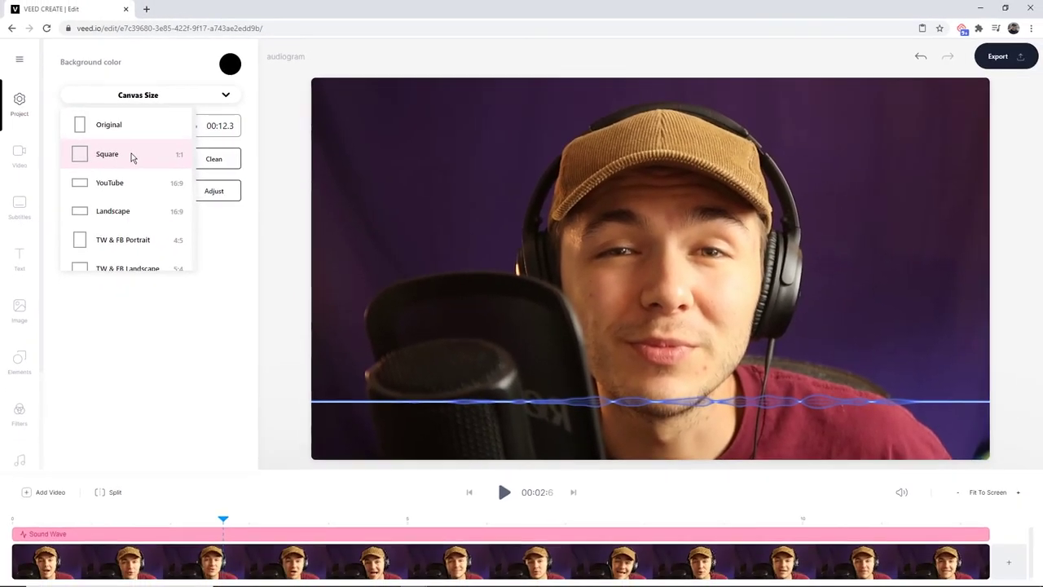
pyautogui.click(208, 183)
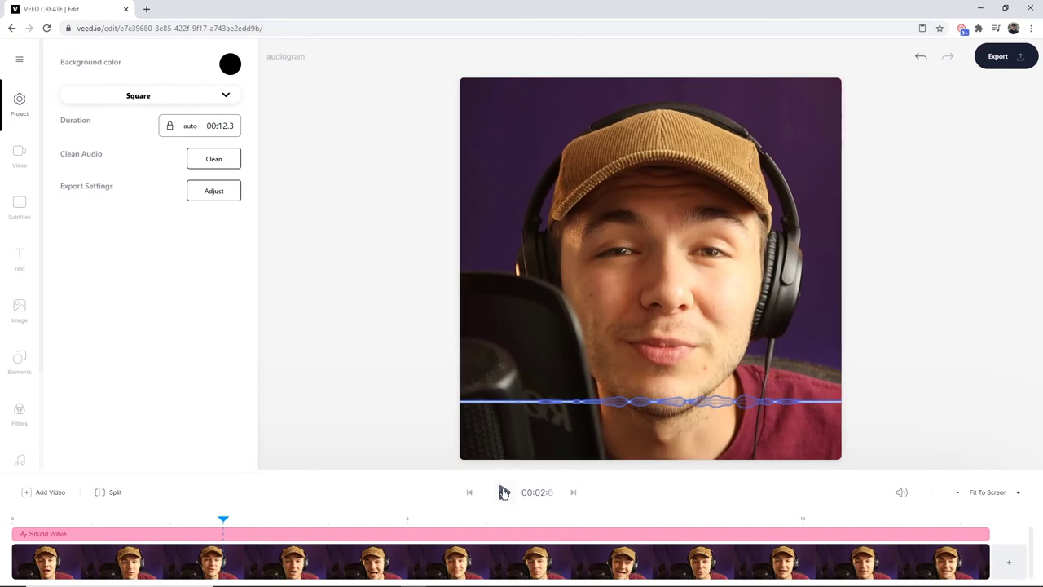
pyautogui.click(503, 492)
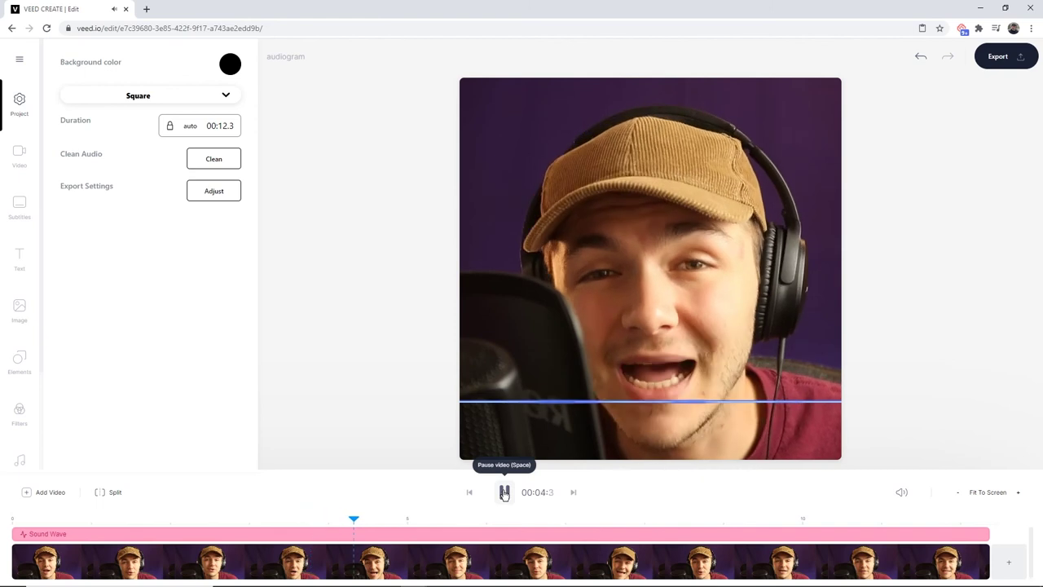
pyautogui.click(505, 492)
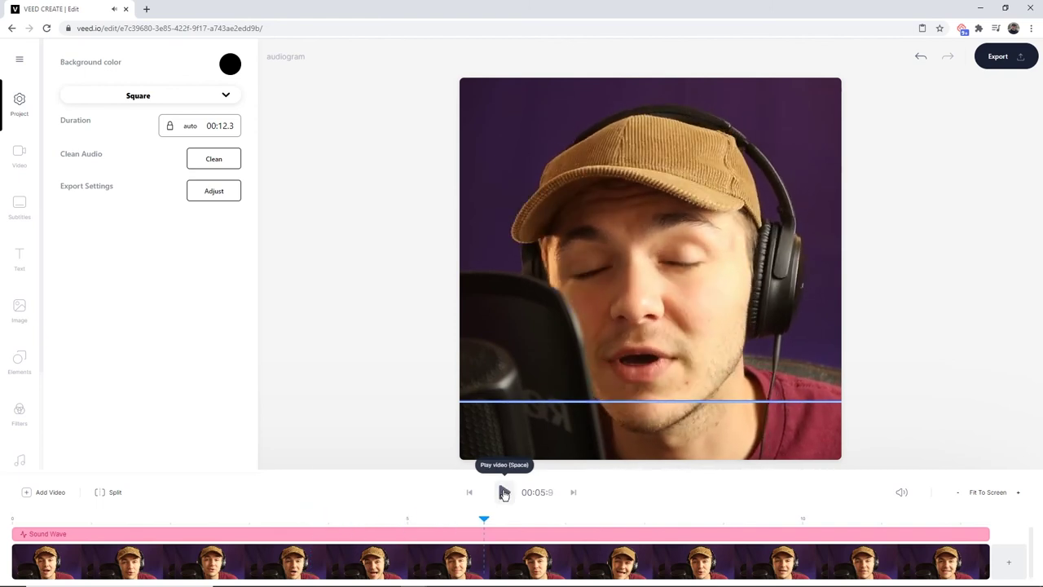
# - Switch the blue sound wave to the Static style
pyautogui.click(526, 403)
pyautogui.click(172, 104)
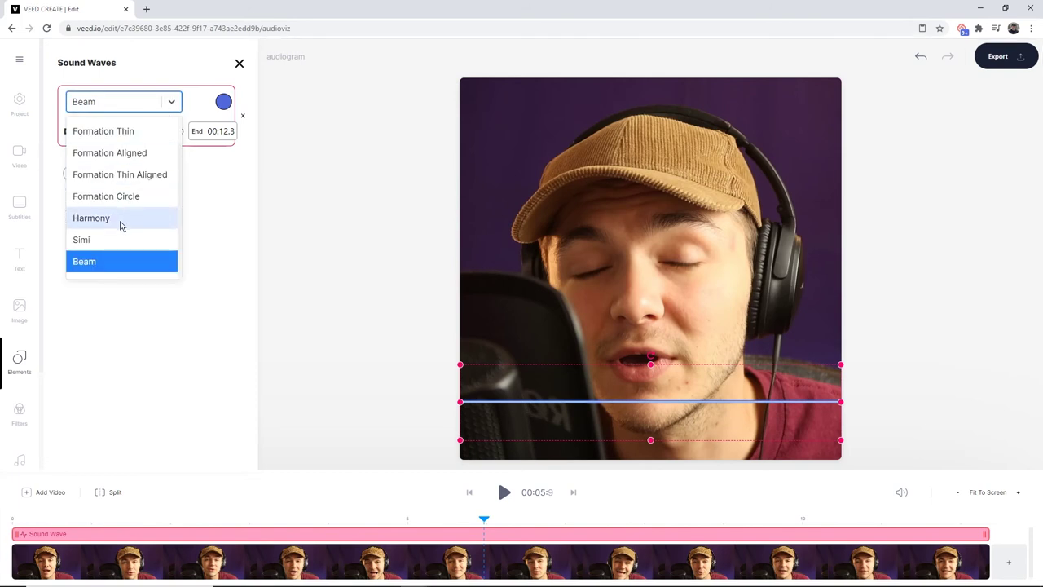
pyautogui.scroll(1, 122, 226)
pyautogui.scroll(-2, 122, 214)
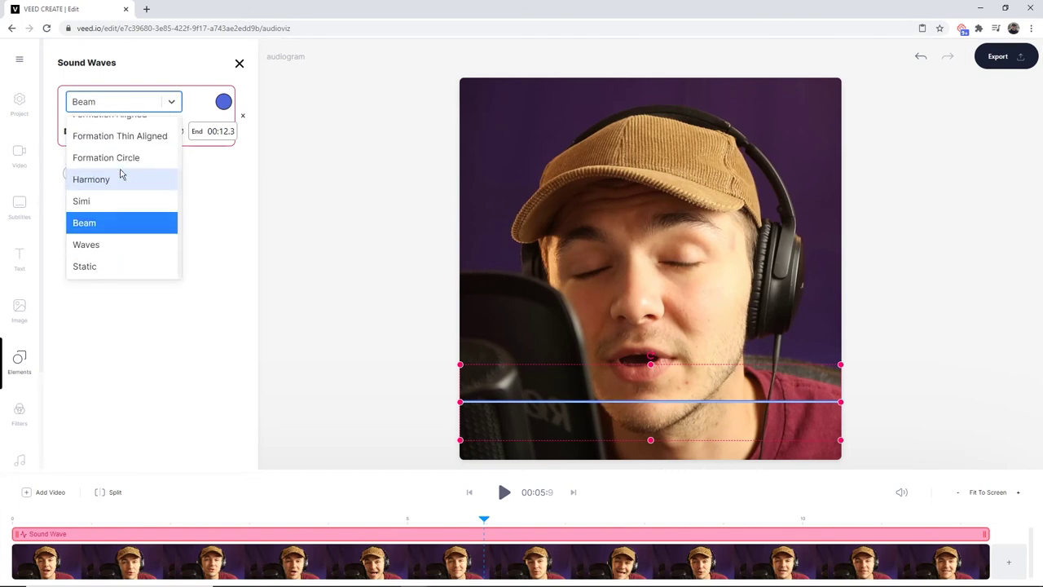
pyautogui.click(111, 267)
# - Raise the video's bottom edge to leave a black band, and move the wave up to it
pyautogui.click(626, 315)
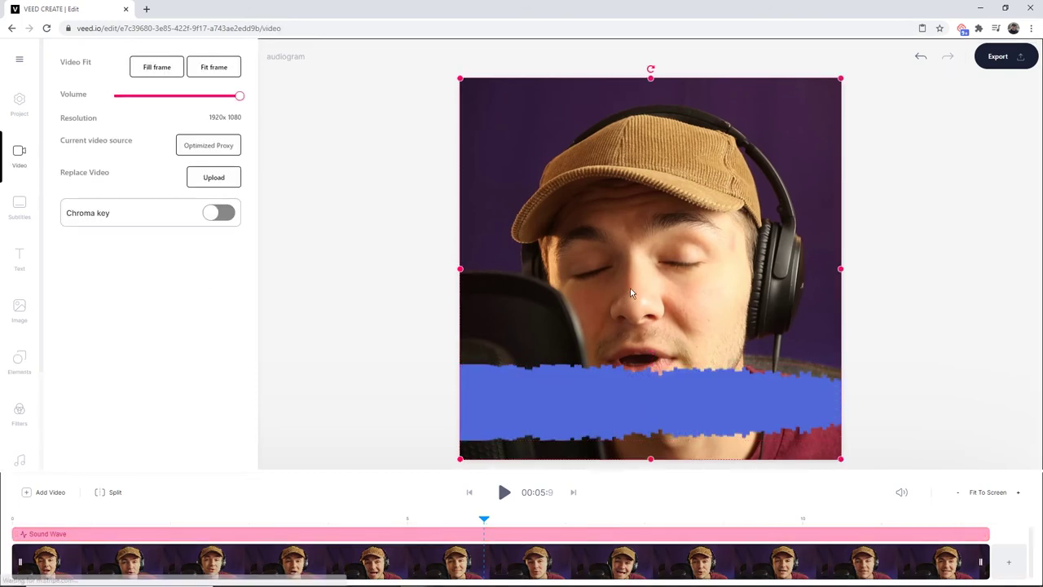
pyautogui.moveTo(651, 455); pyautogui.dragTo(650, 350)
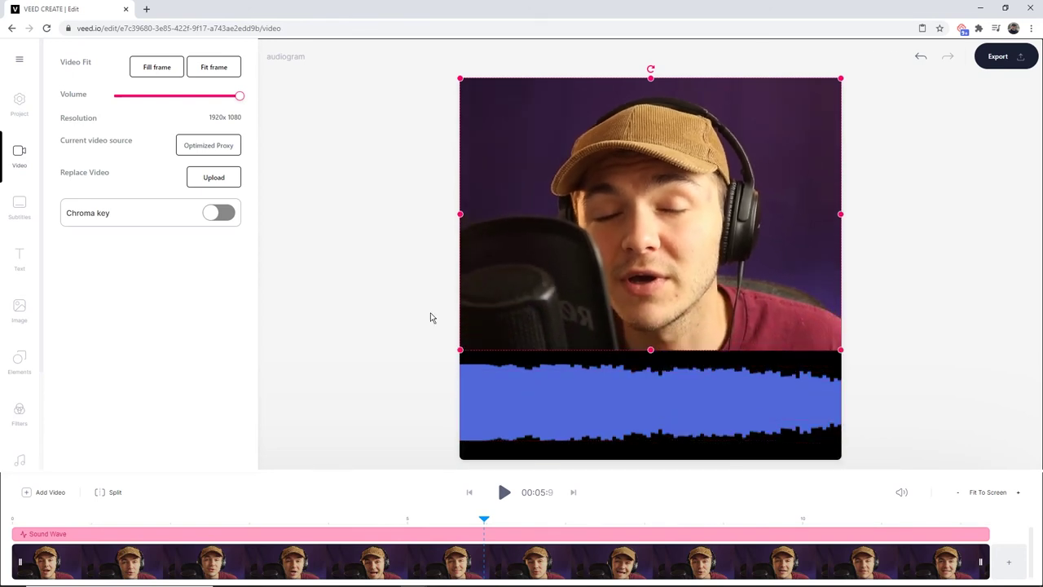
pyautogui.click(651, 383)
pyautogui.moveTo(661, 410); pyautogui.dragTo(660, 356)
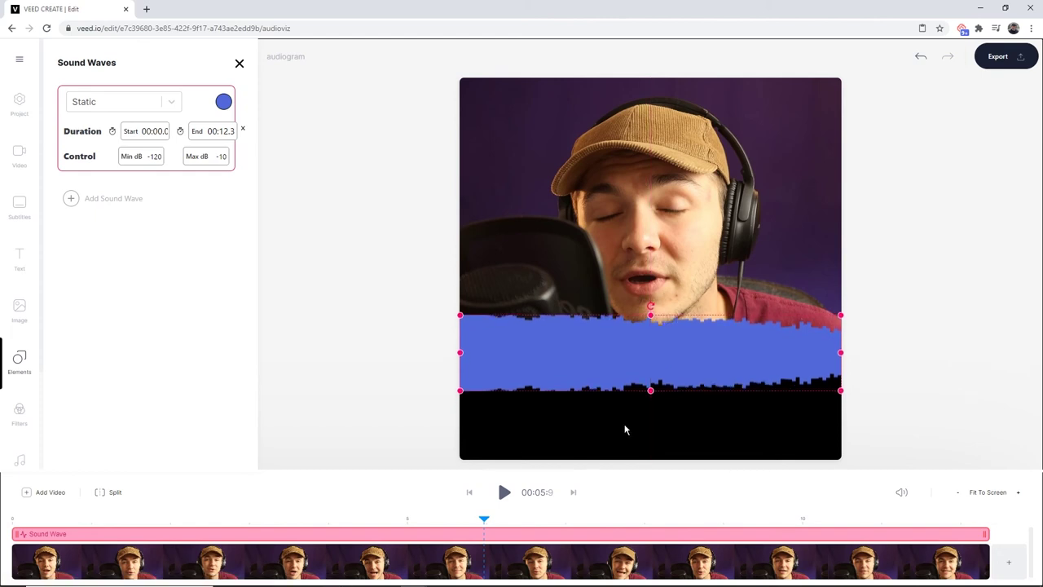
# - Generate auto subtitles and move them lower into the black band
pyautogui.click(19, 205)
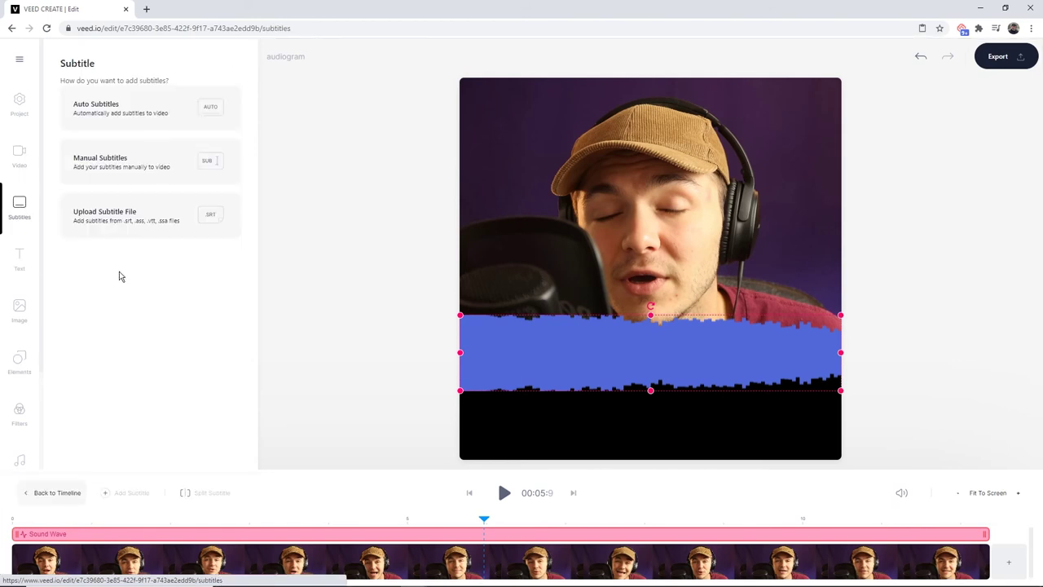
pyautogui.click(175, 110)
pyautogui.click(173, 128)
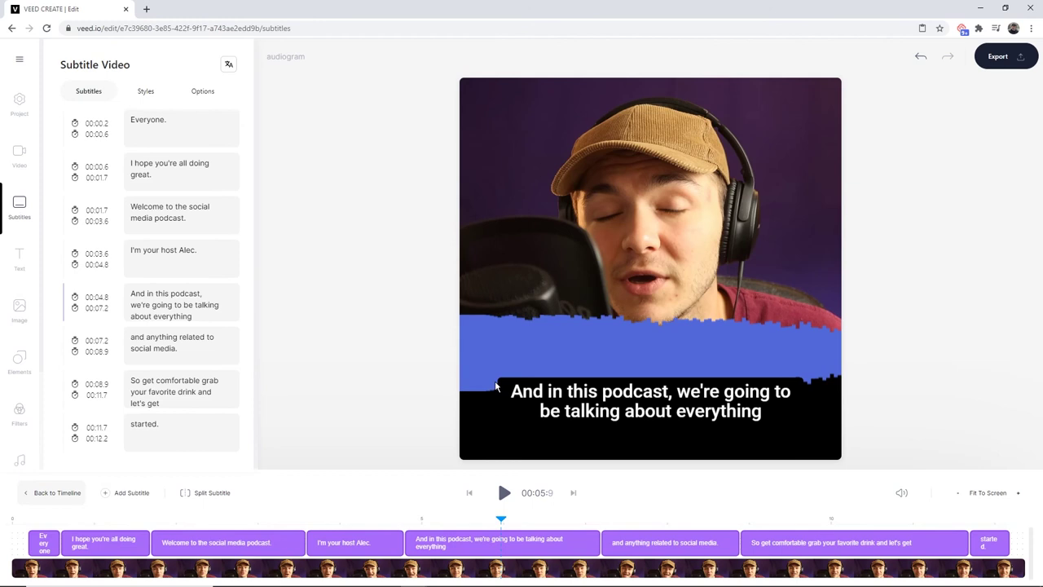
pyautogui.click(497, 386)
pyautogui.moveTo(641, 411); pyautogui.dragTo(640, 430)
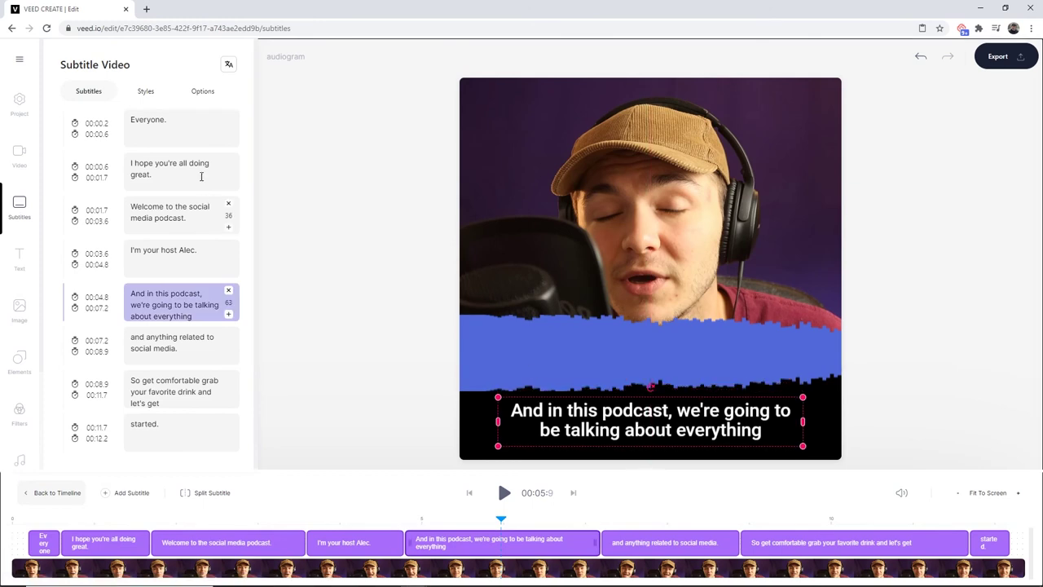
# - Show subtitle style presets, preview the video, and select the wave to set Max dB 30
pyautogui.click(148, 91)
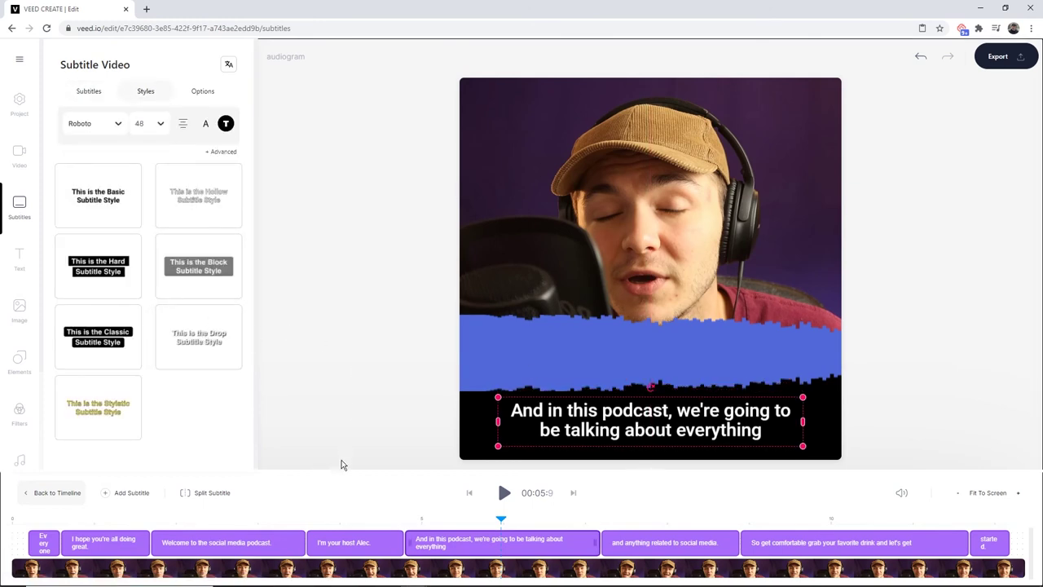
pyautogui.click(216, 519)
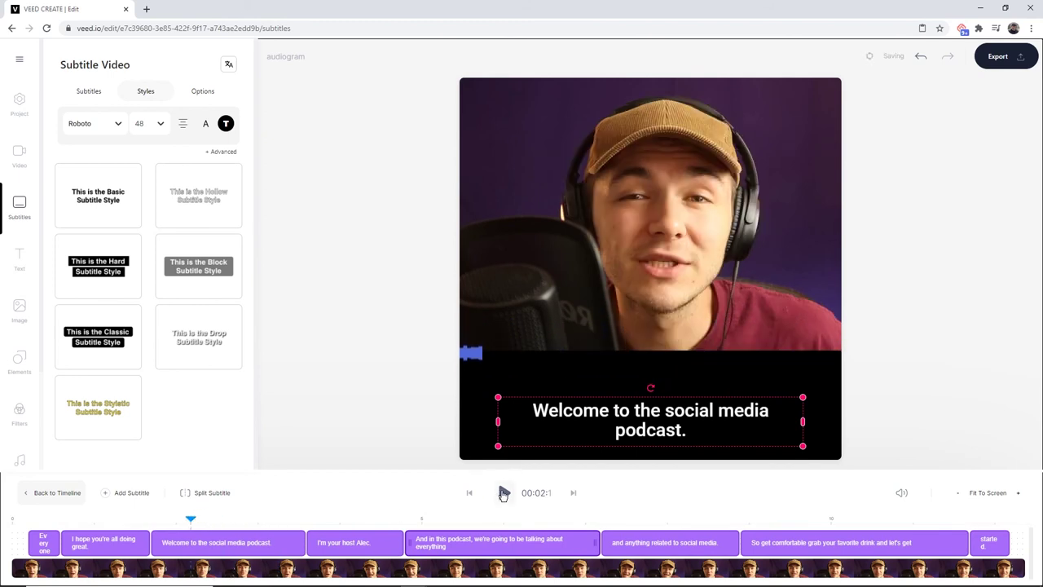
pyautogui.click(503, 492)
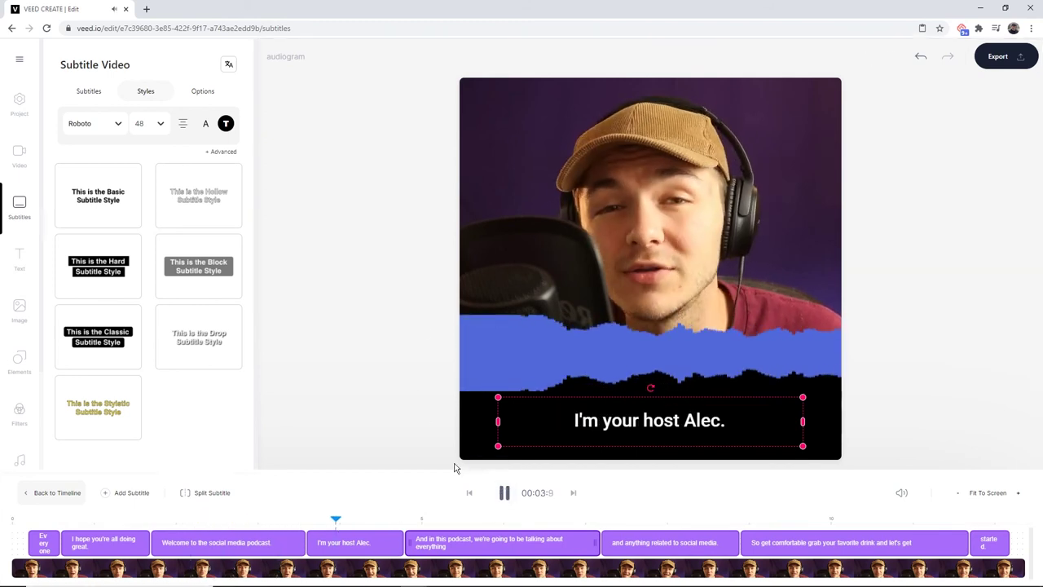
pyautogui.click(505, 494)
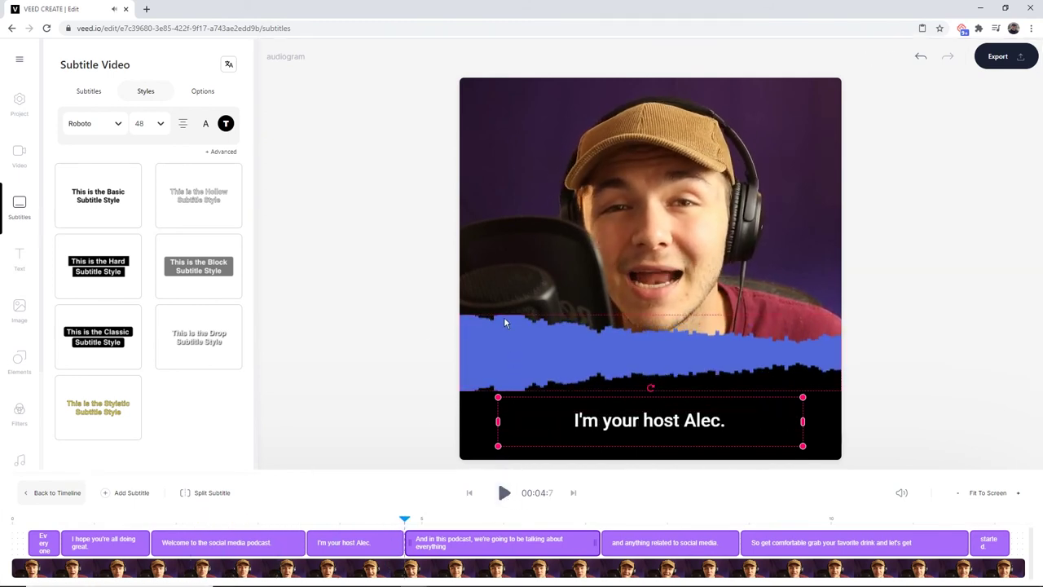
pyautogui.click(505, 323)
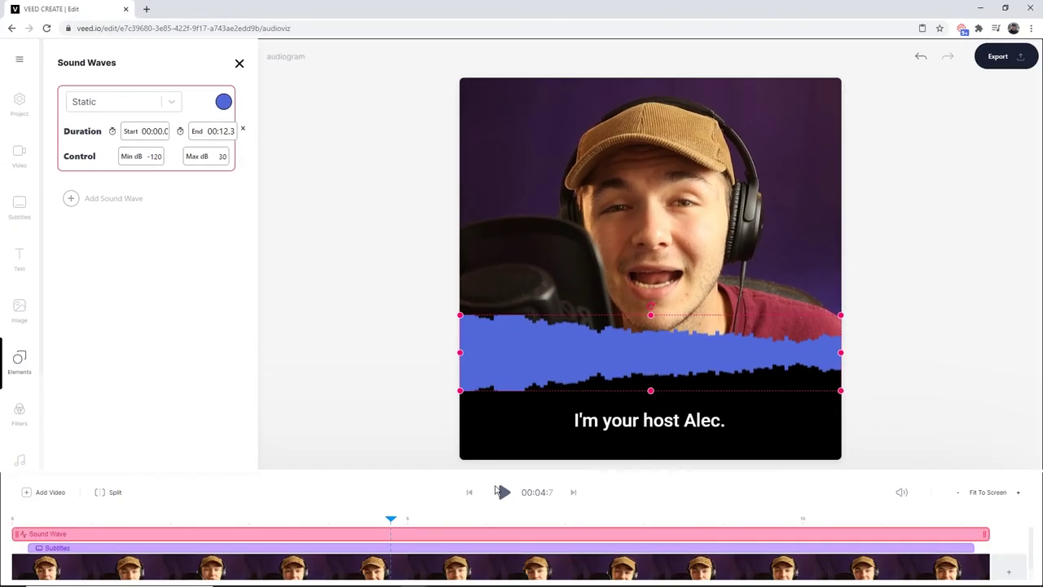
# - Preview the square audiogram once more and export it in HD
pyautogui.click(501, 493)
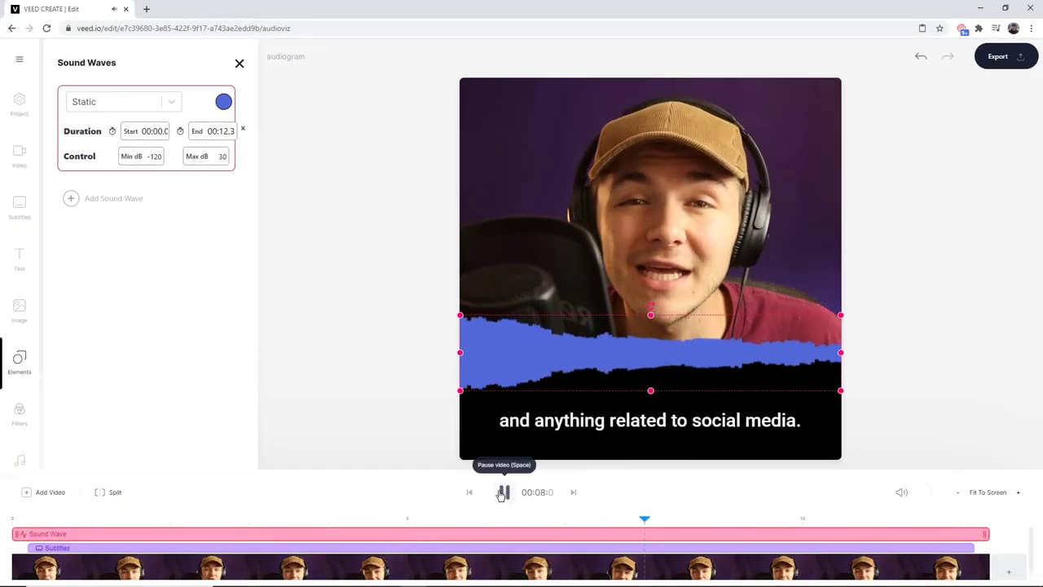
pyautogui.click(501, 493)
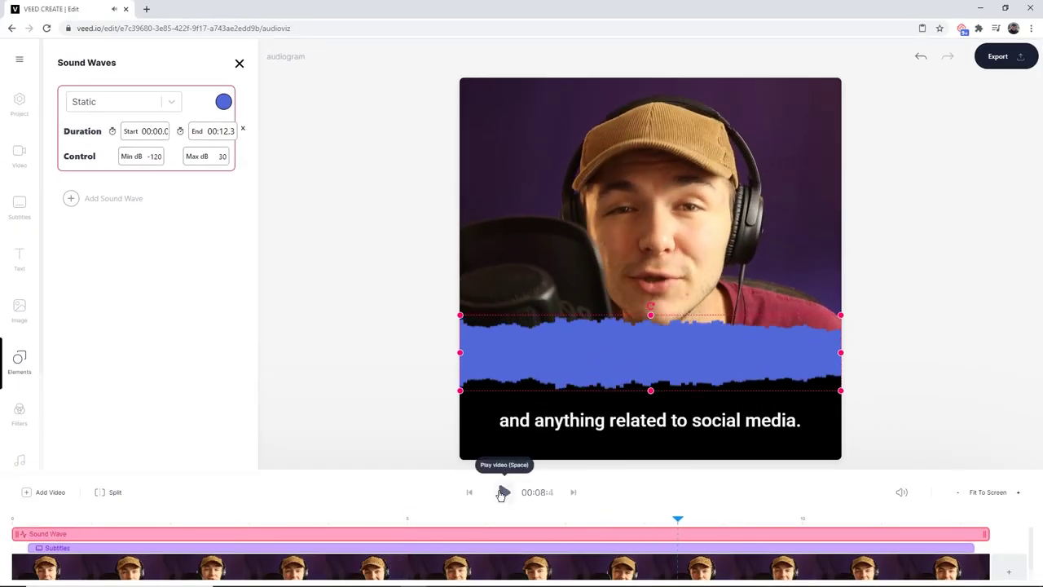
pyautogui.click(664, 275)
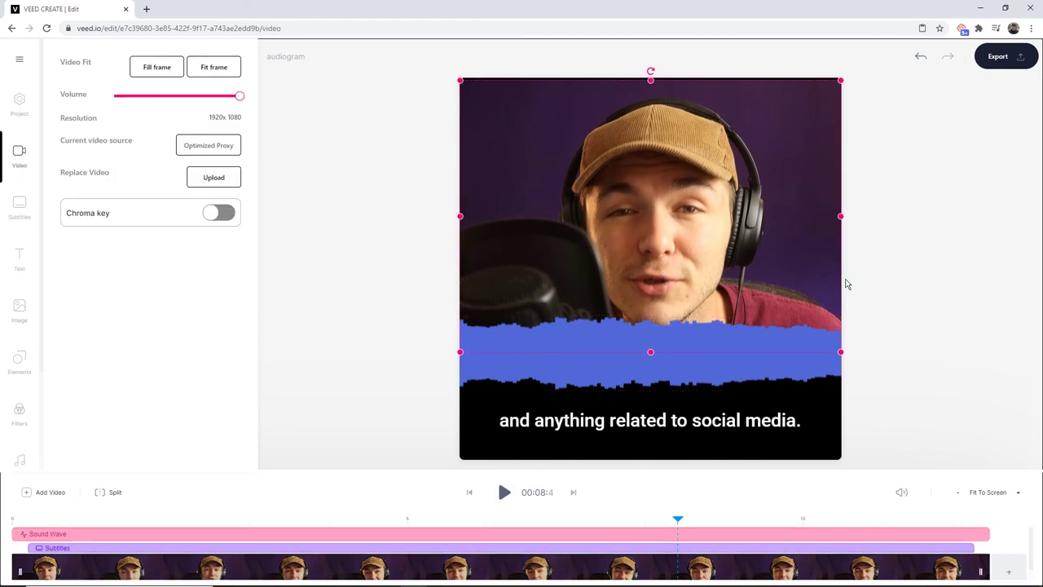
pyautogui.click(504, 492)
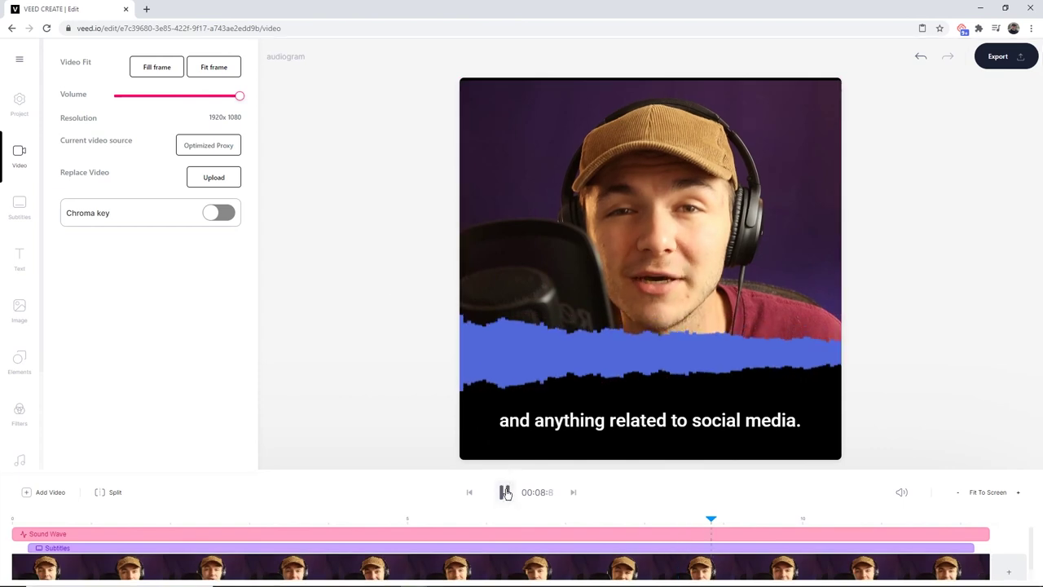
pyautogui.click(505, 492)
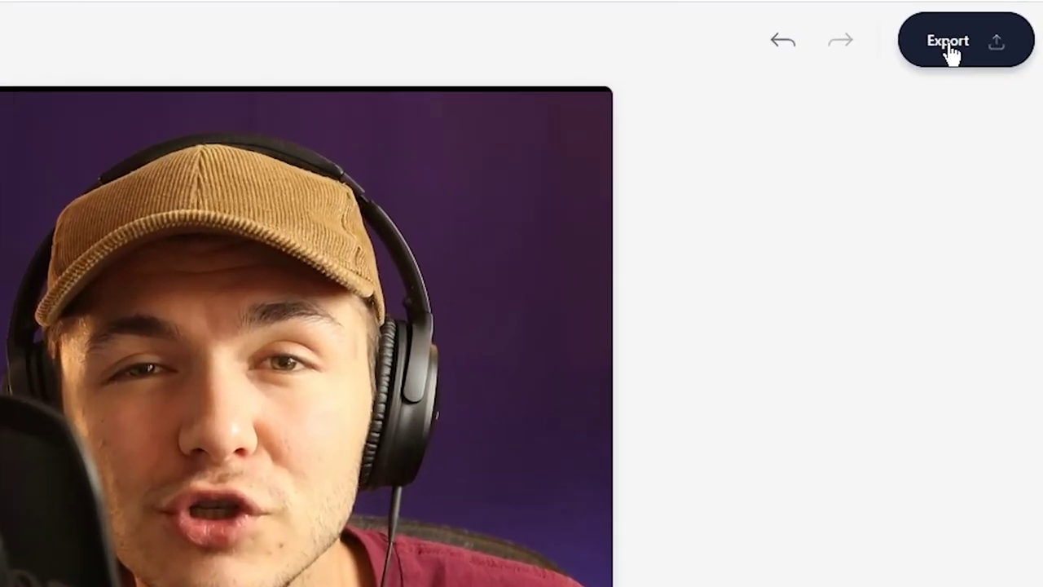
pyautogui.click(951, 54)
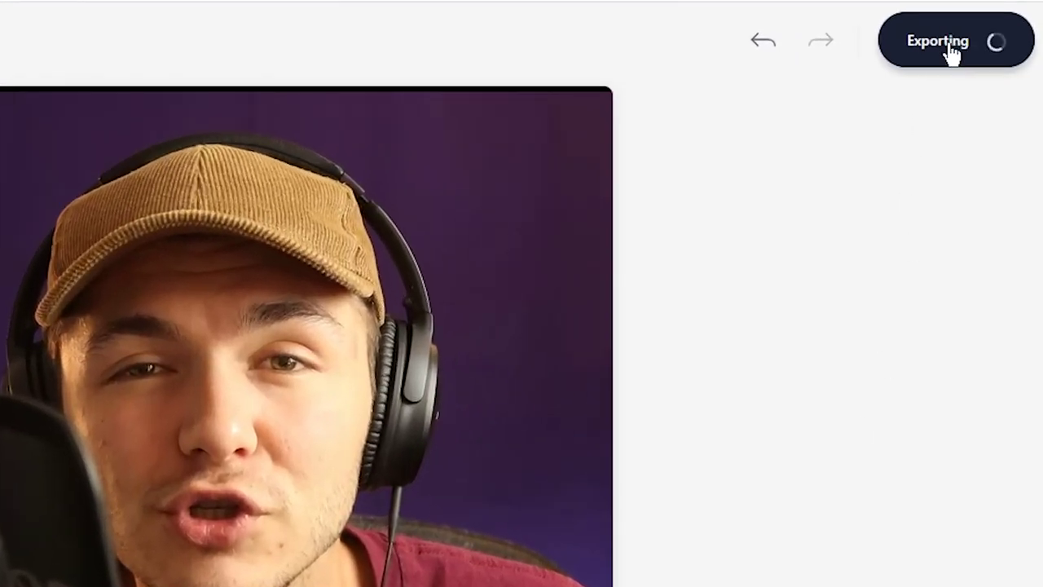